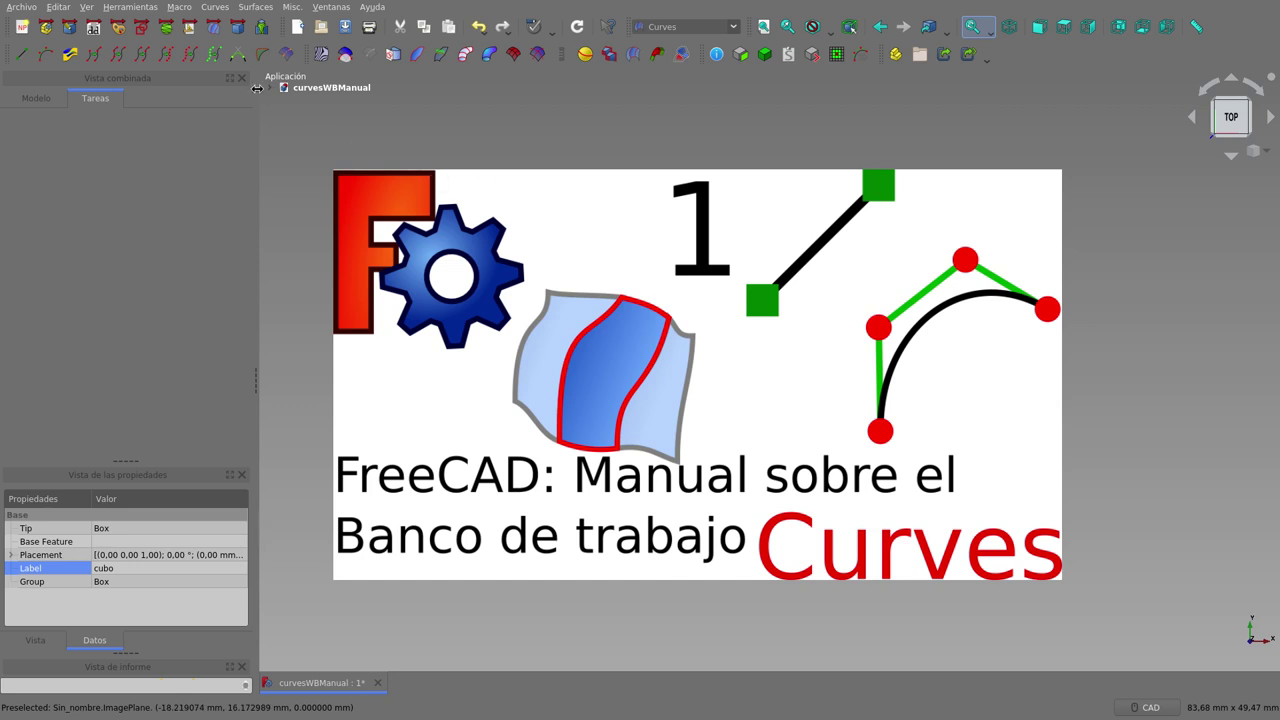
- Hide the 'imagenes' title image group and make the cubo body's Box visible
{"action": "left_click", "coordinate": [268, 90]}
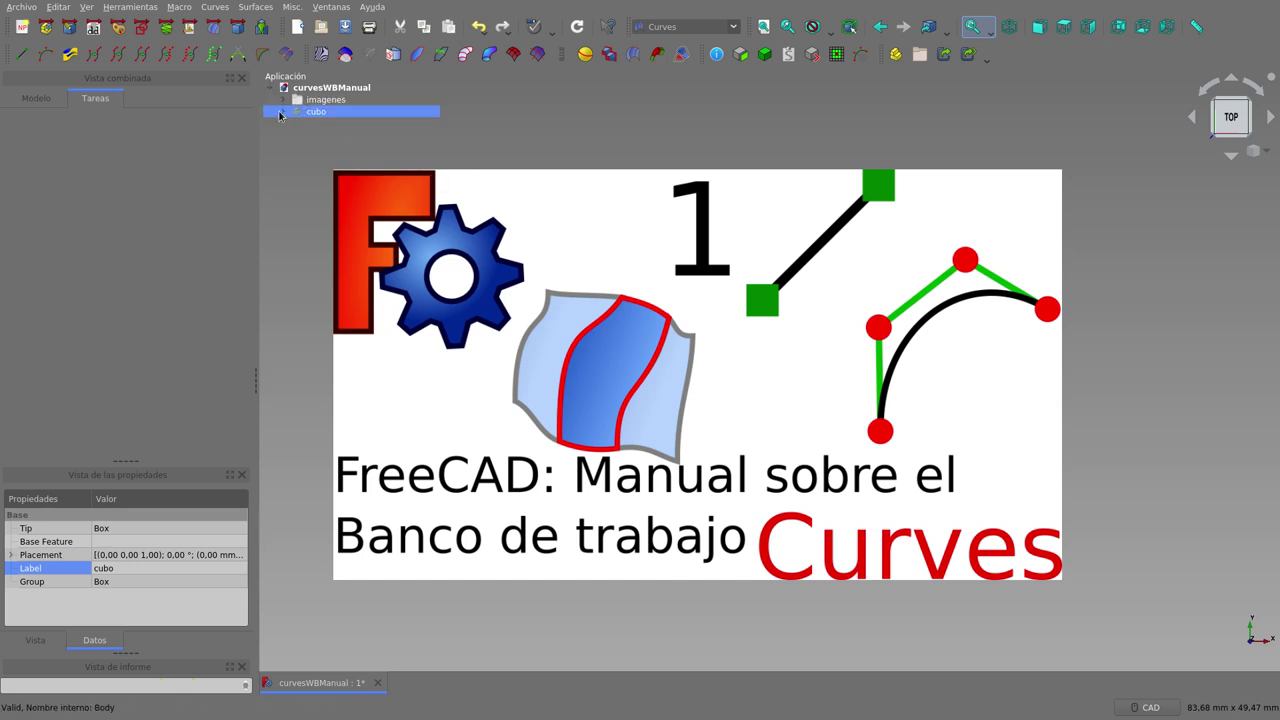
{"action": "left_click", "coordinate": [285, 112]}
{"action": "left_click", "coordinate": [322, 100]}
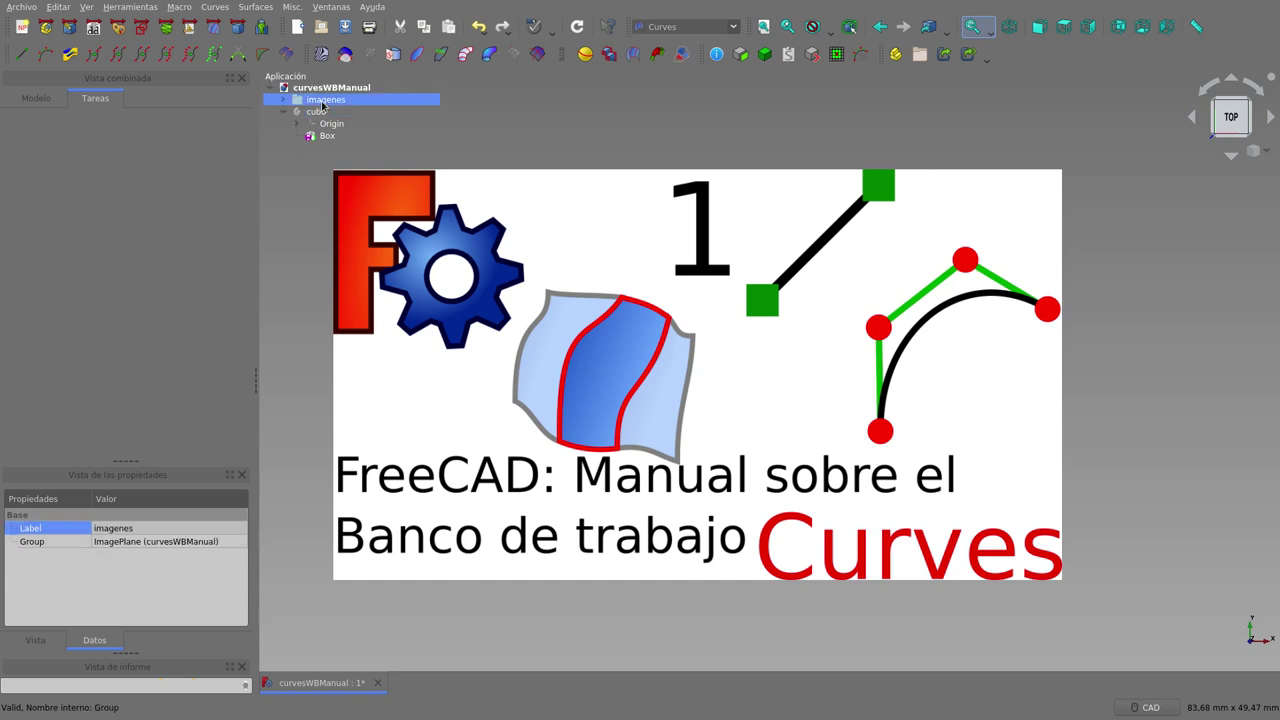
{"action": "key", "text": "space"}
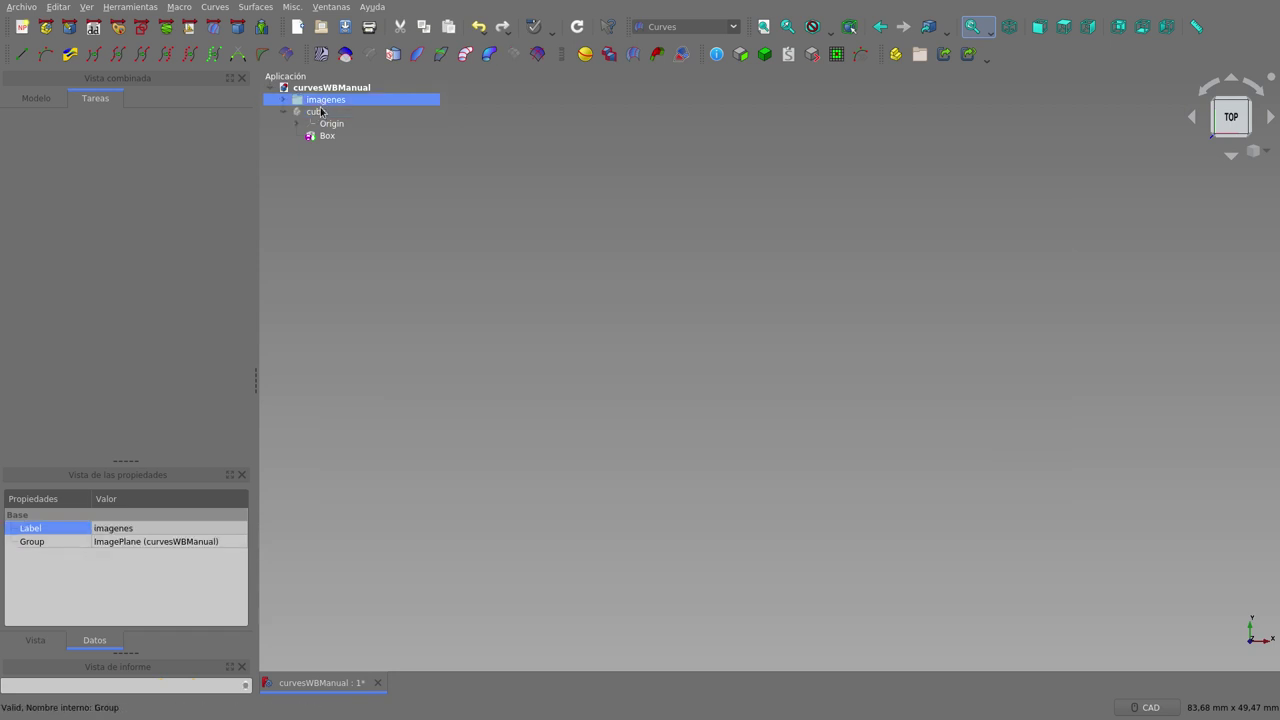
{"action": "left_click", "coordinate": [321, 113]}
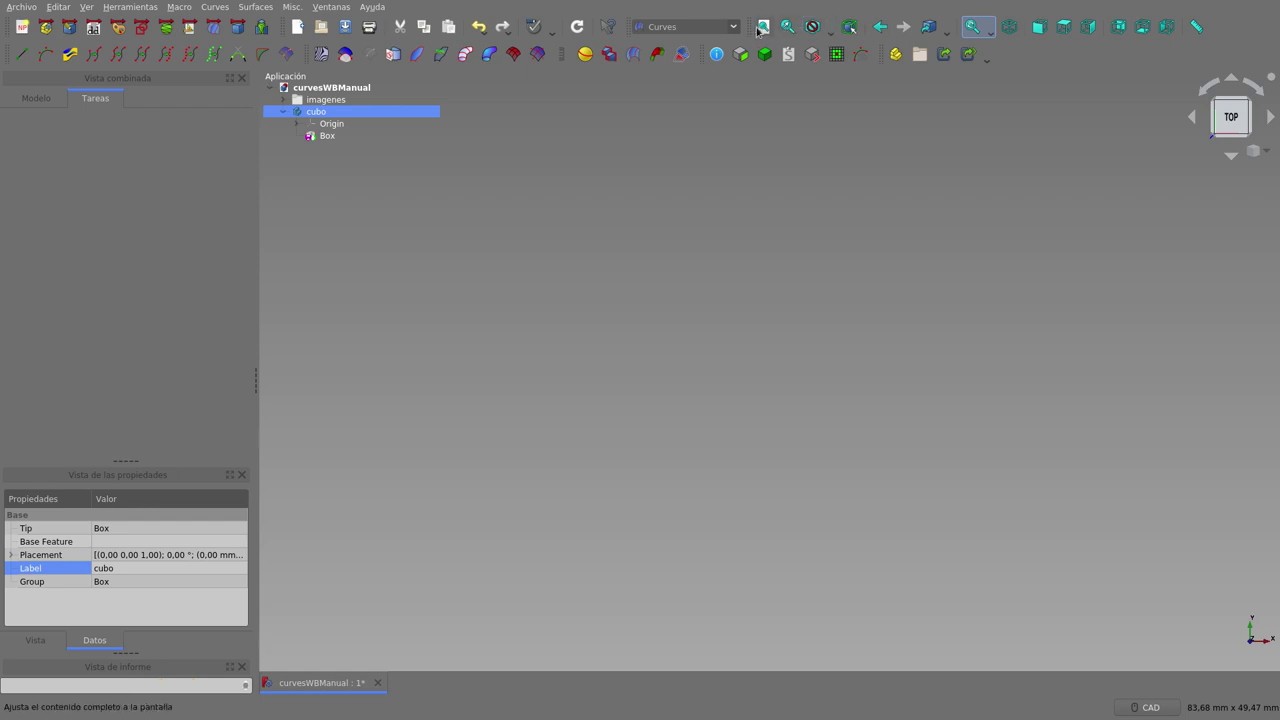
{"action": "left_click", "coordinate": [325, 136]}
{"action": "key", "text": "space"}
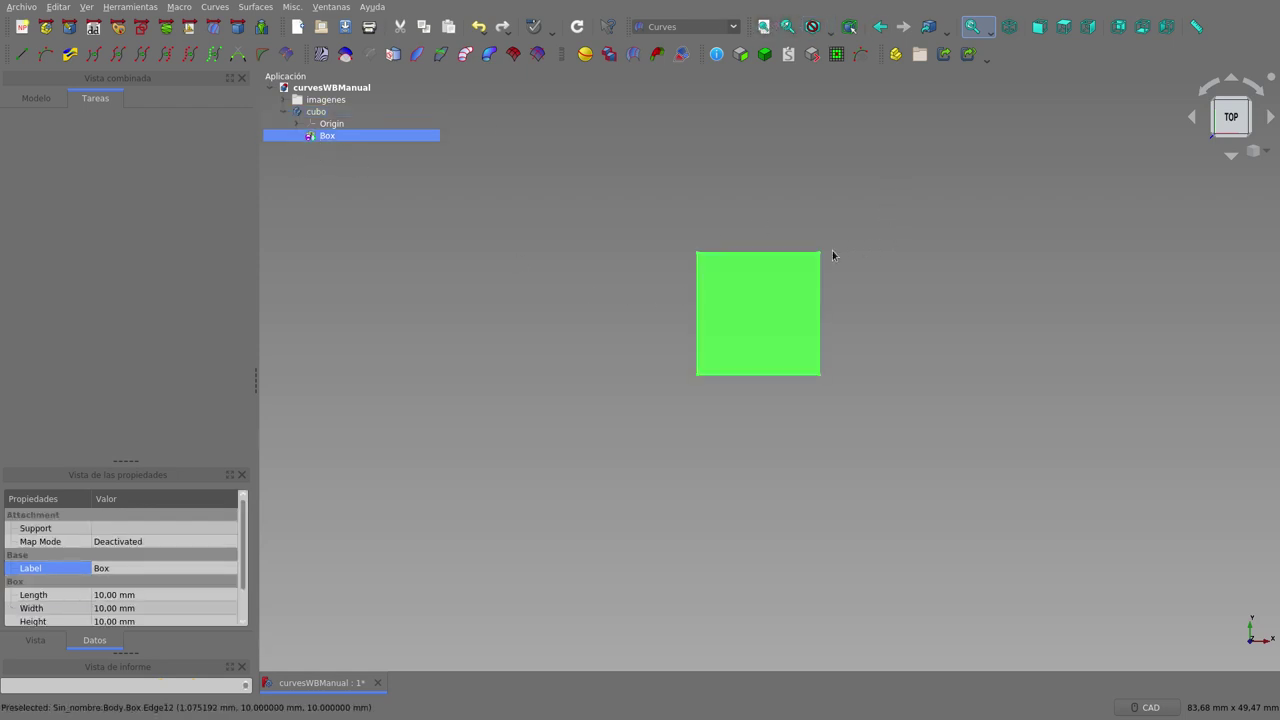
- Switch to isometric view and orbit slightly so the 10 mm cube is seen at an angle
{"action": "scroll", "coordinate": [831, 254], "scroll_direction": "up", "scroll_amount": 4}
{"action": "left_click", "coordinate": [1009, 26]}
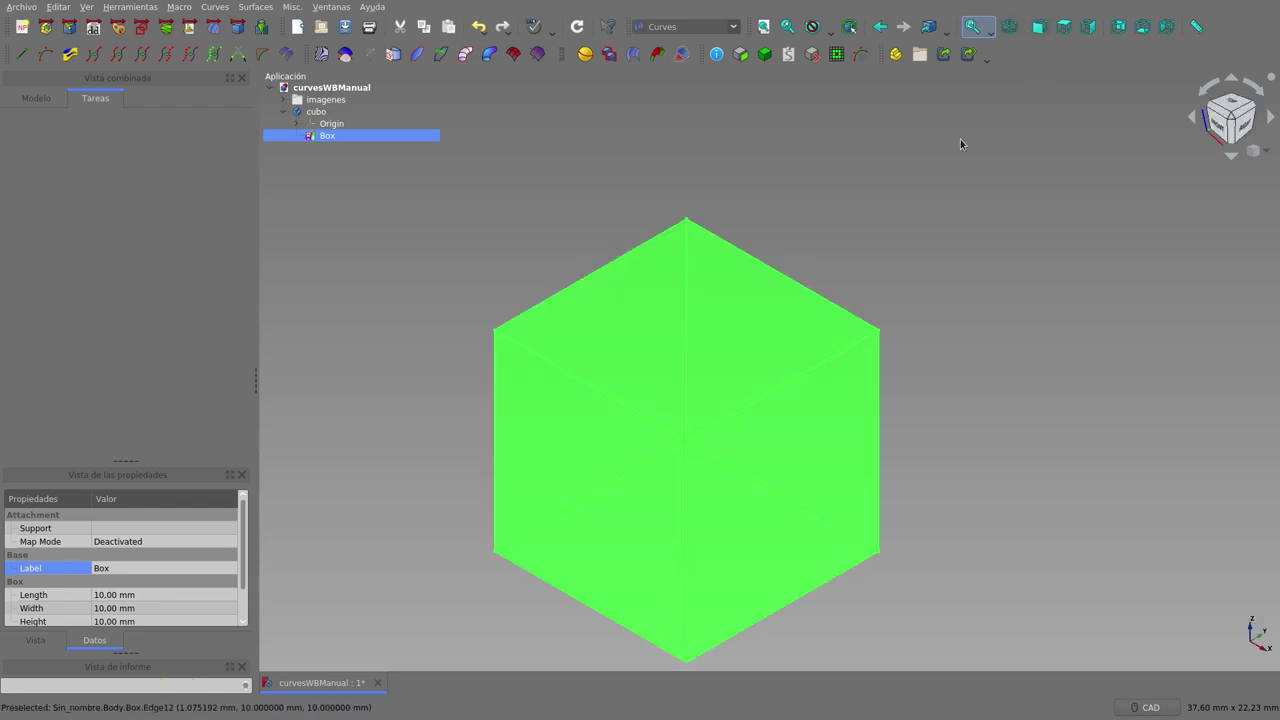
{"action": "scroll", "coordinate": [868, 265], "scroll_direction": "down", "scroll_amount": 2}
{"action": "scroll", "coordinate": [868, 265], "scroll_direction": "down", "scroll_amount": 2}
{"action": "left_click", "coordinate": [874, 376]}
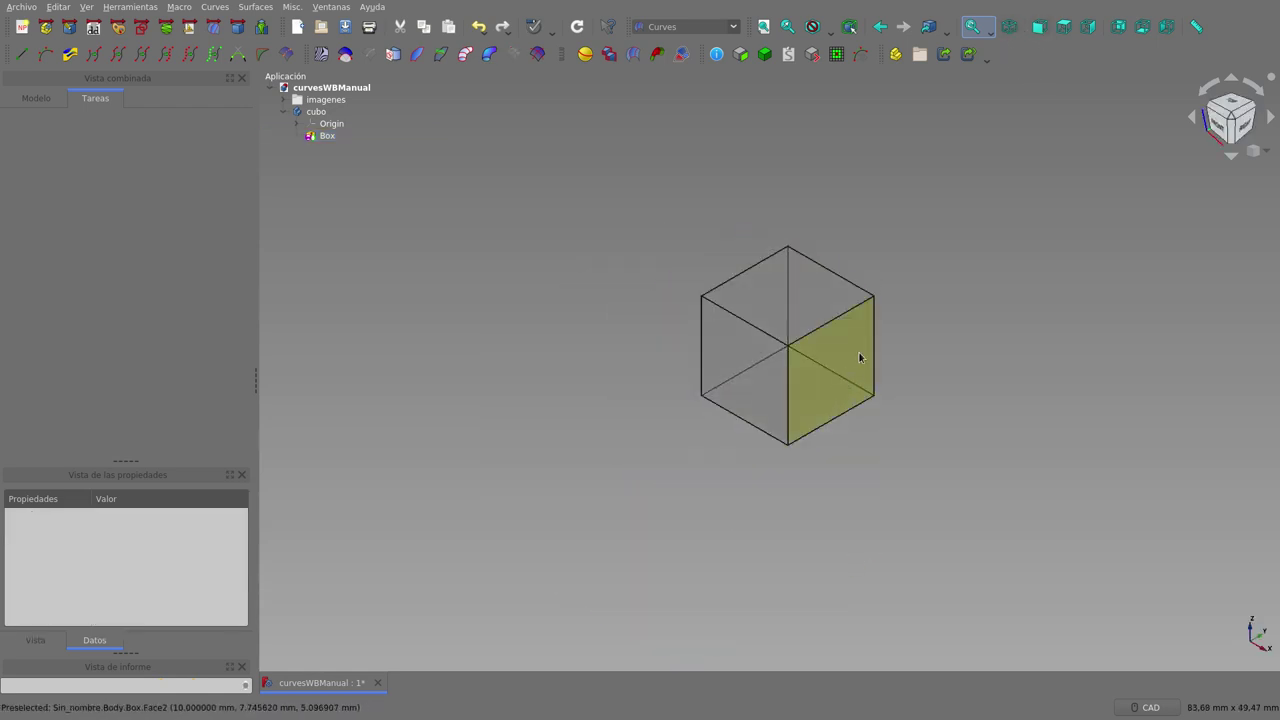
{"action": "middle_click_drag", "start_coordinate": [911, 420], "coordinate": [851, 394]}
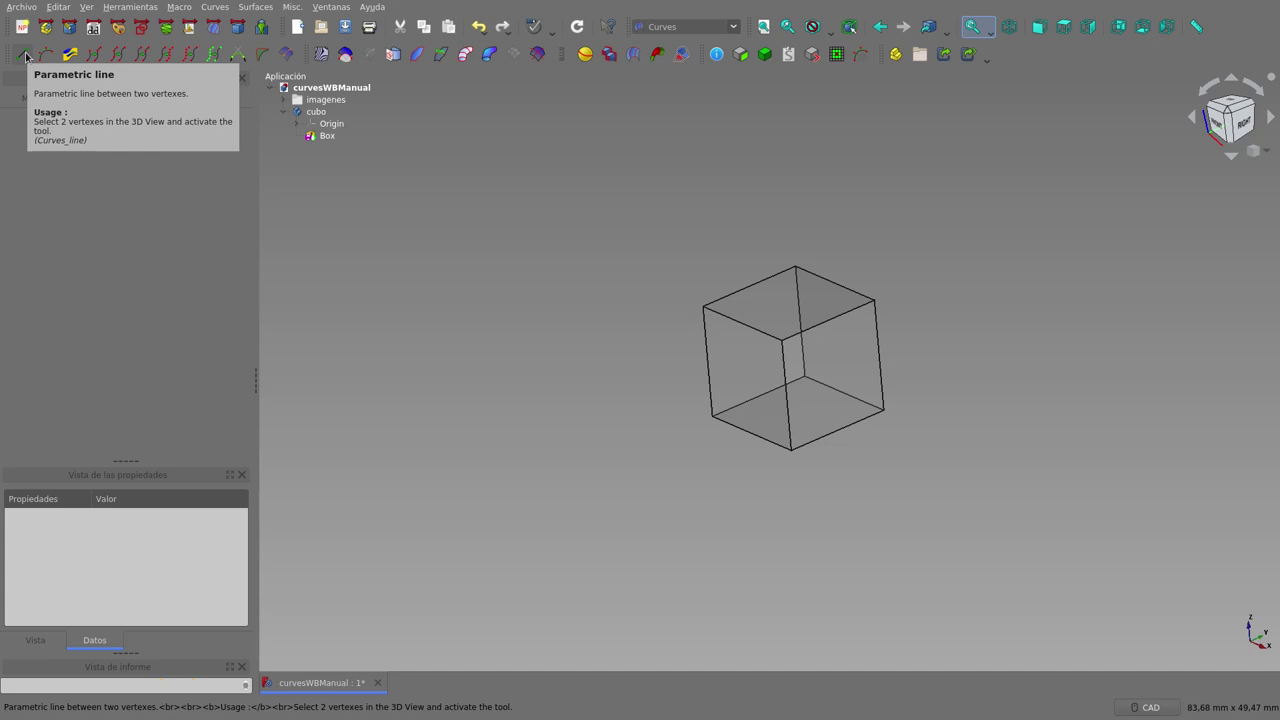
- Create a parametric Line diagonally between the cube's opposite corners, Vertex2 and Vertex7
{"action": "left_click", "coordinate": [26, 56]}
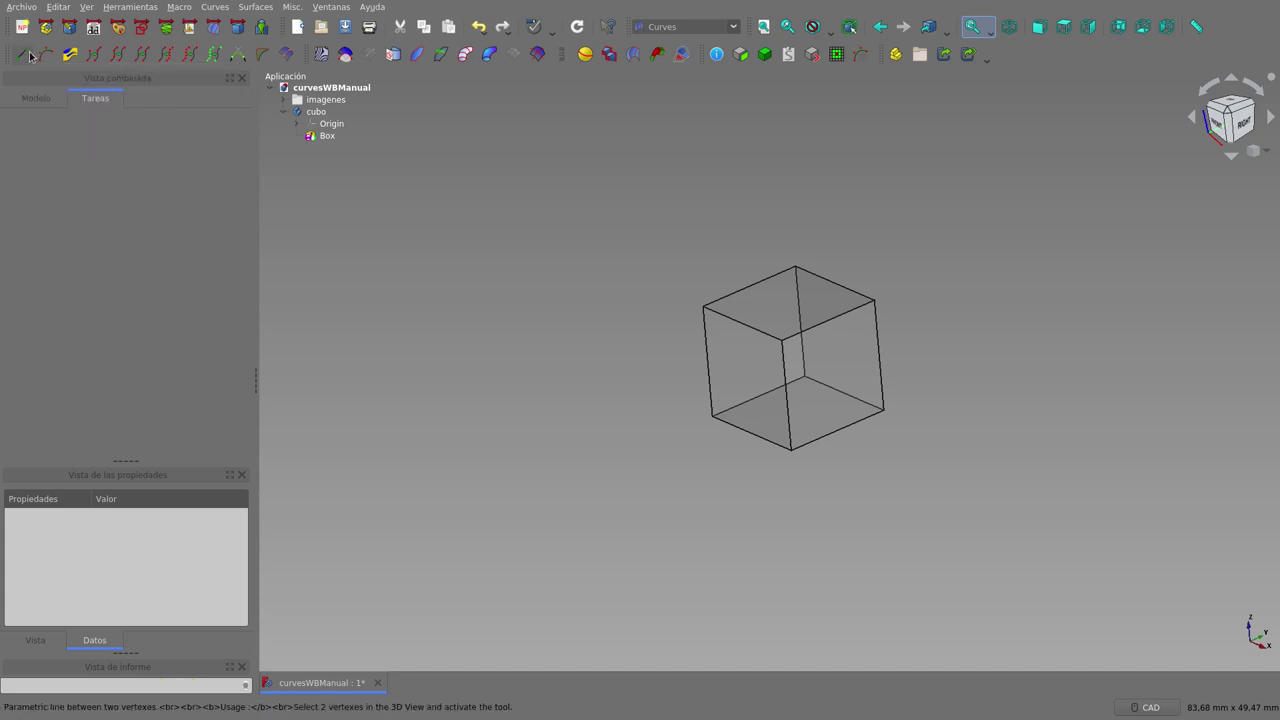
{"action": "left_click", "coordinate": [711, 421]}
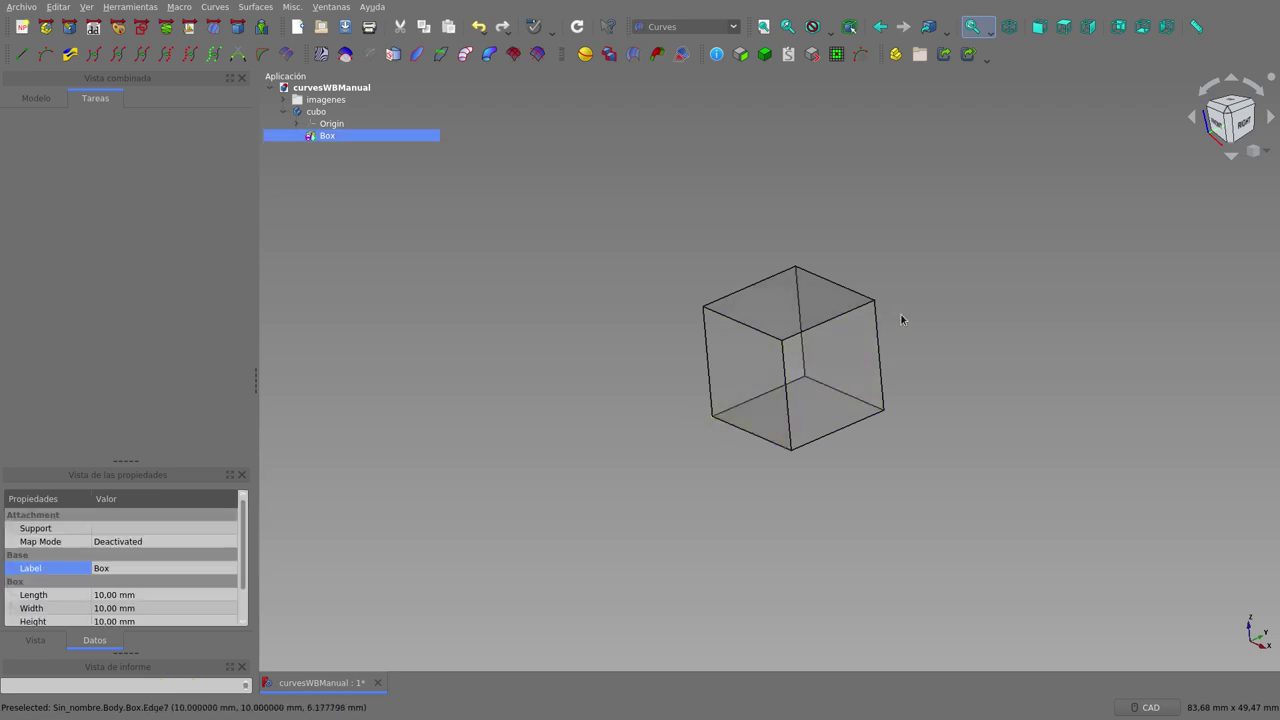
{"action": "left_click", "coordinate": [875, 301], "text": "ctrl"}
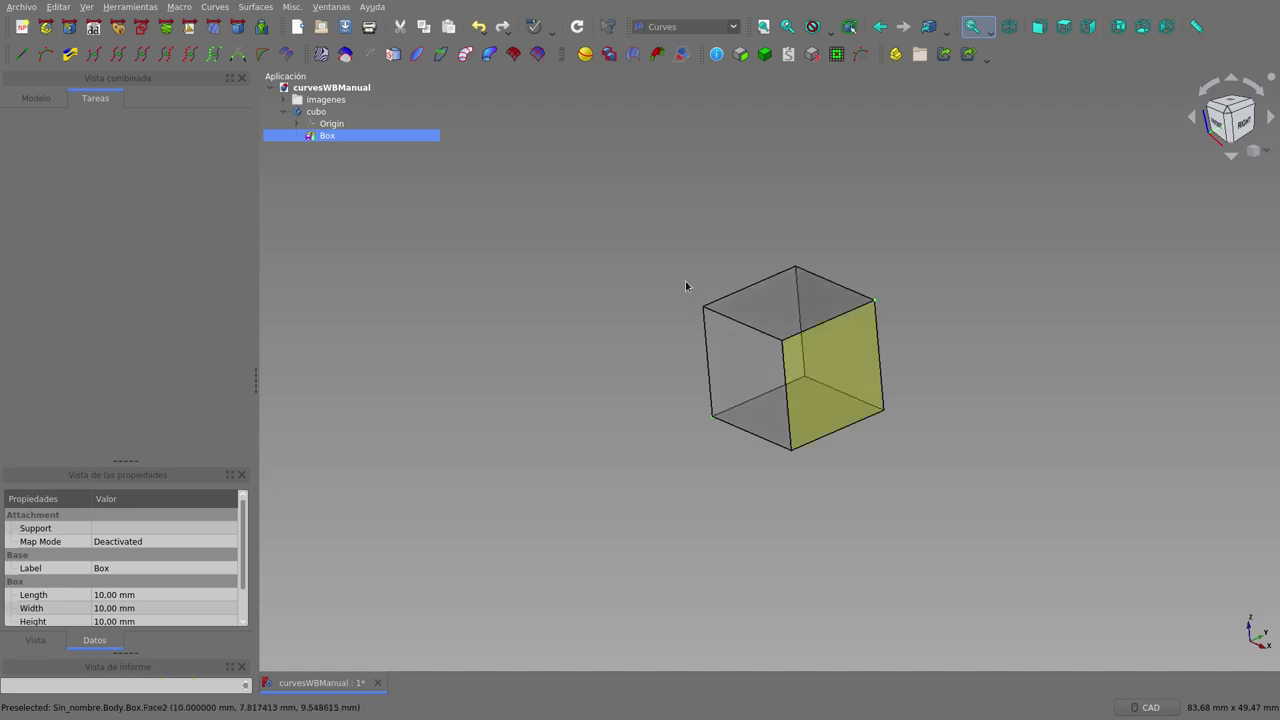
{"action": "left_click", "coordinate": [21, 54]}
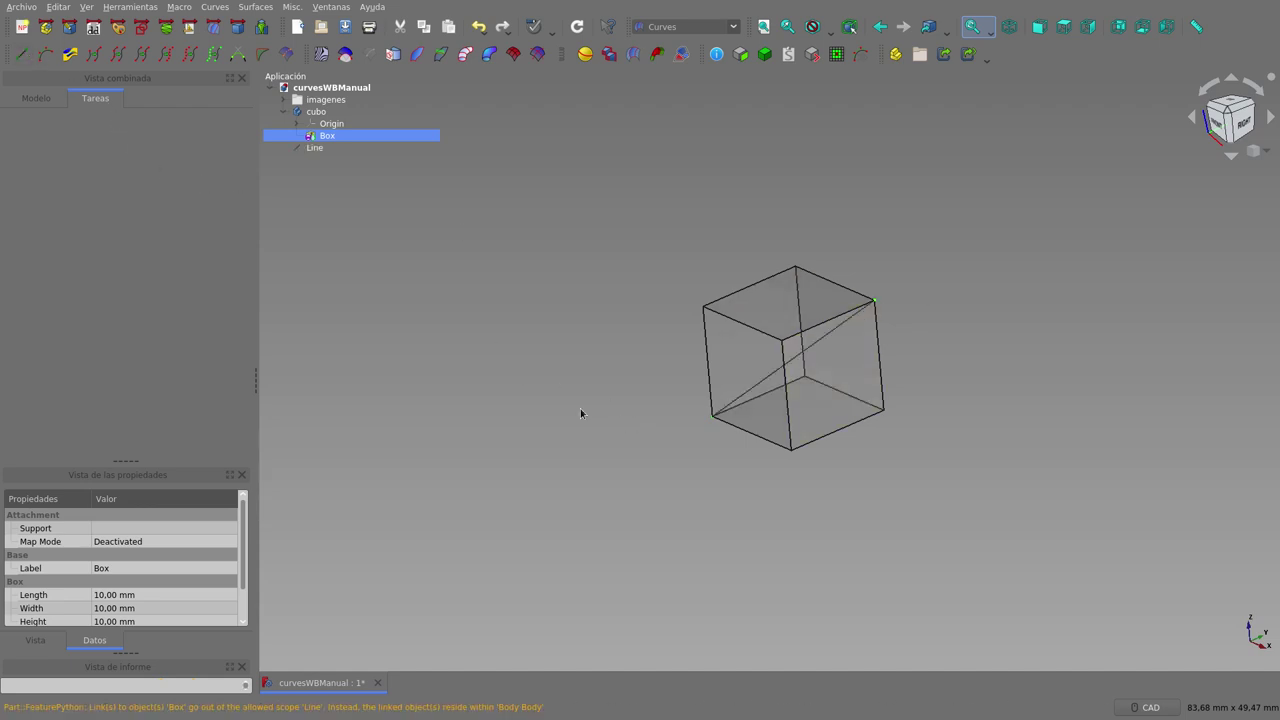
{"action": "middle_click_drag", "start_coordinate": [626, 483], "coordinate": [723, 443]}
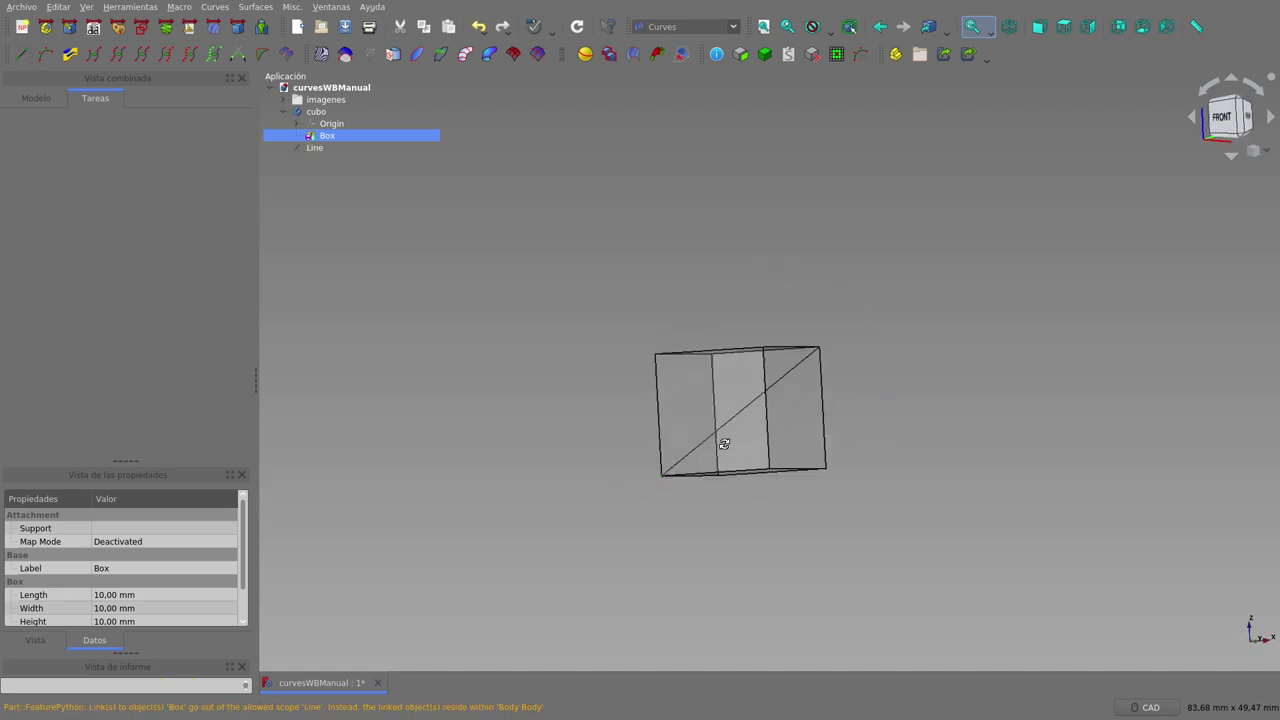
- Hide both the Box and the new Line in the 3D view
{"action": "left_click", "coordinate": [329, 135]}
{"action": "key", "text": "space"}
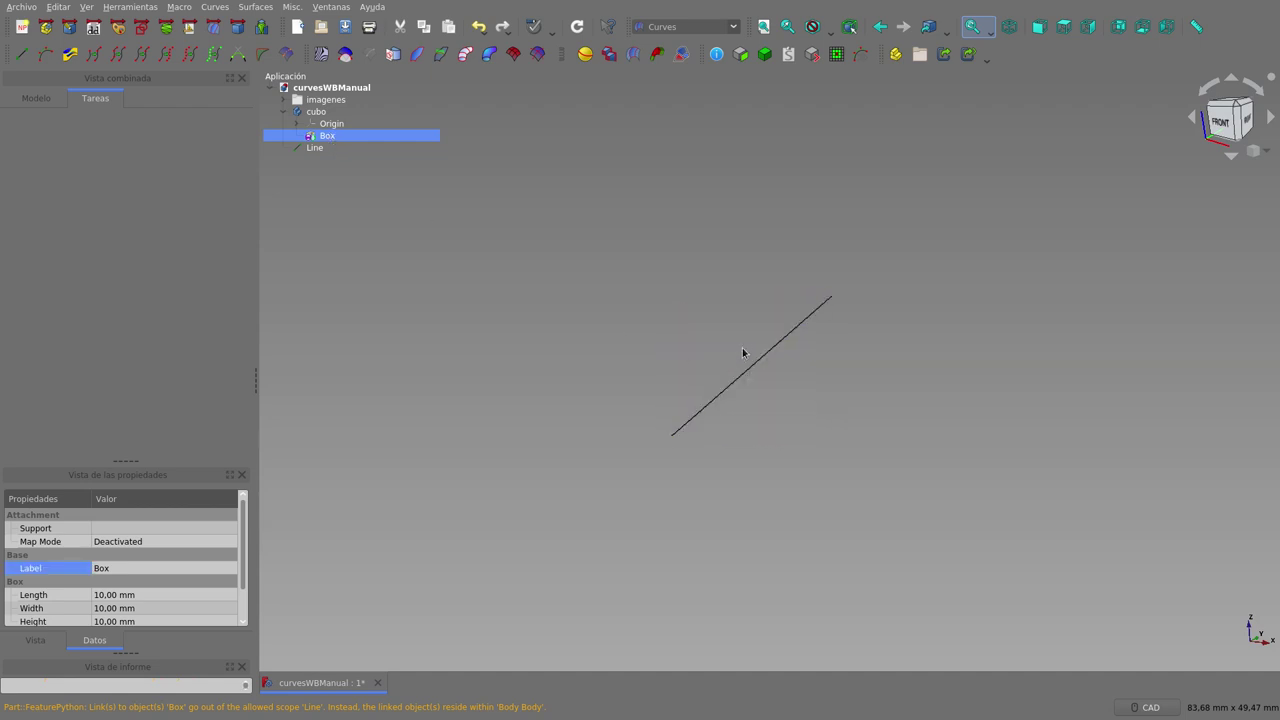
{"action": "mouse_move", "coordinate": [768, 390]}
{"action": "middle_mouse_down"}
{"action": "mouse_move", "coordinate": [591, 480]}
{"action": "mouse_move", "coordinate": [597, 537]}
{"action": "mouse_move", "coordinate": [810, 474]}
{"action": "middle_mouse_up"}
{"action": "left_click", "coordinate": [377, 182]}
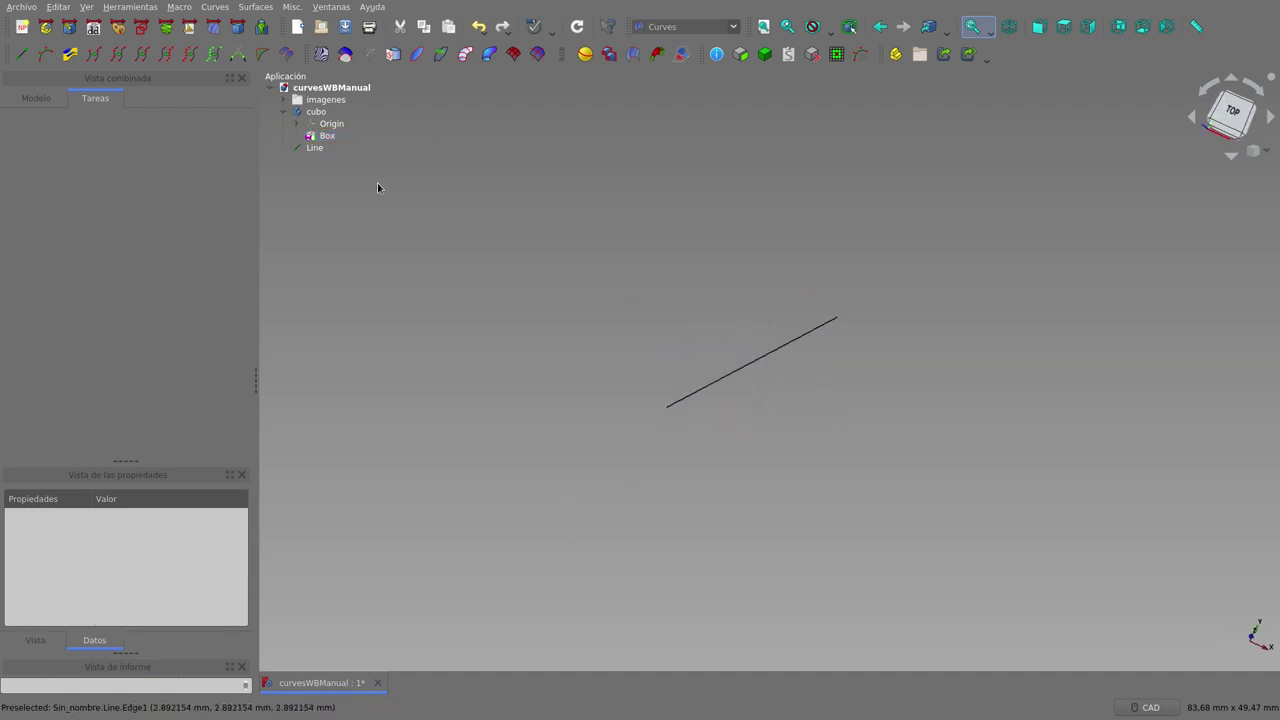
{"action": "left_click", "coordinate": [316, 149]}
{"action": "key", "text": "space"}
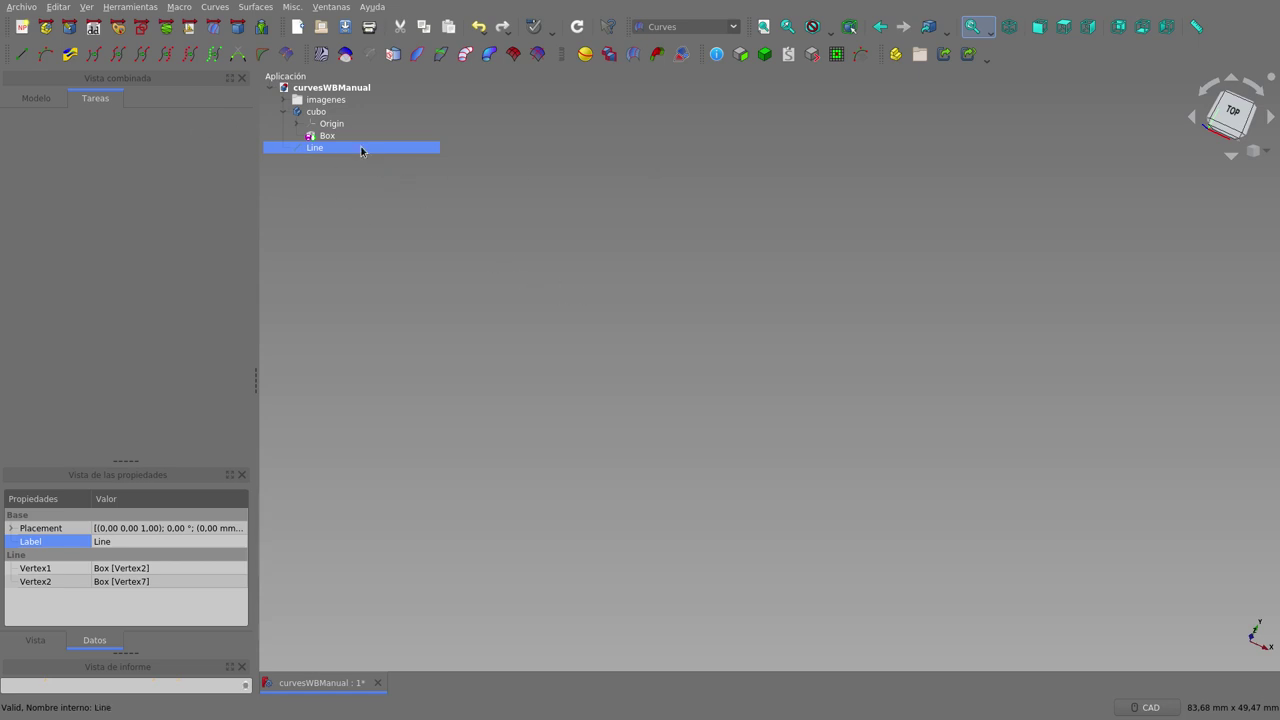
- Create a straight three-point Freehand_BSpline and show the Origin axes to check its placement
{"action": "left_click", "coordinate": [433, 197]}
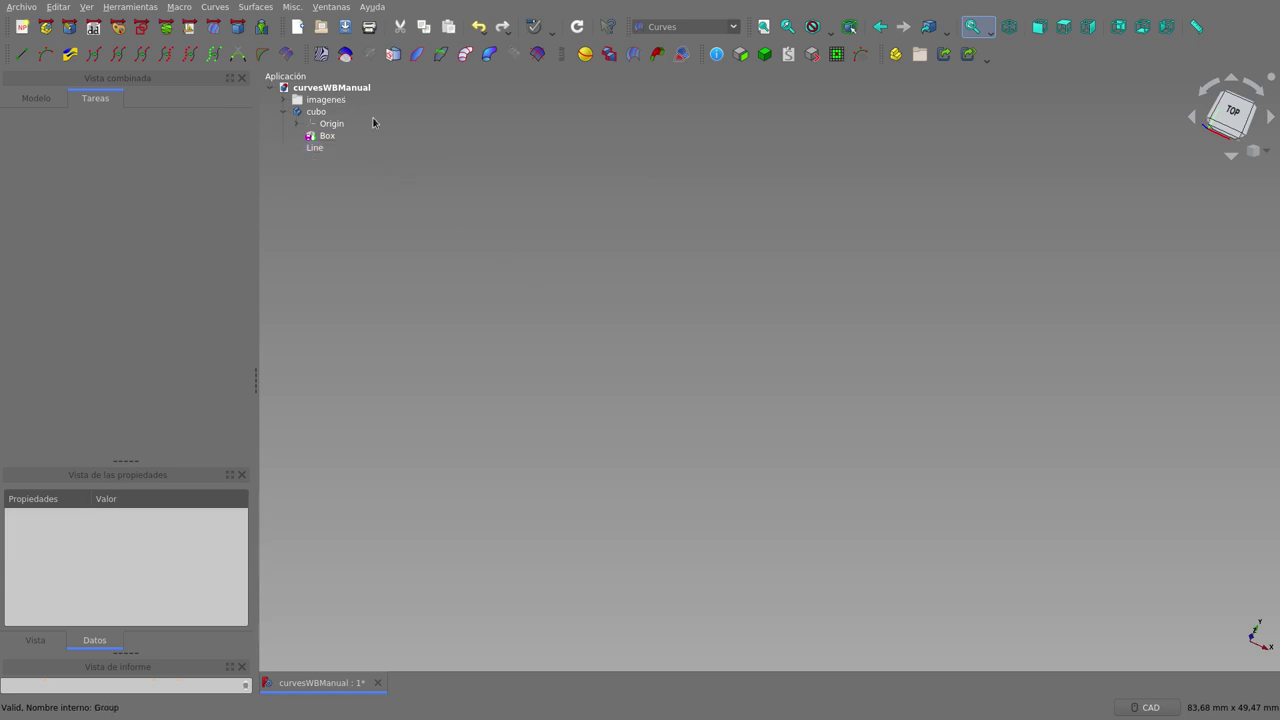
{"action": "left_click", "coordinate": [44, 55]}
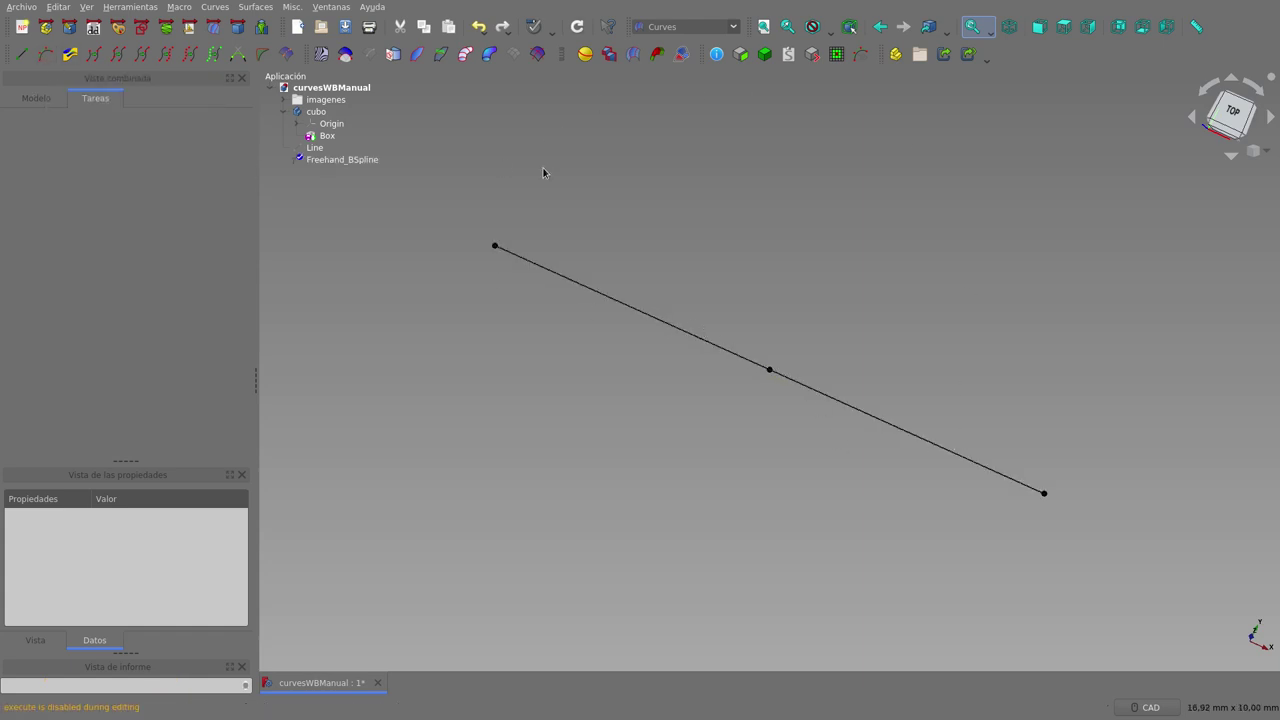
{"action": "left_click", "coordinate": [334, 123]}
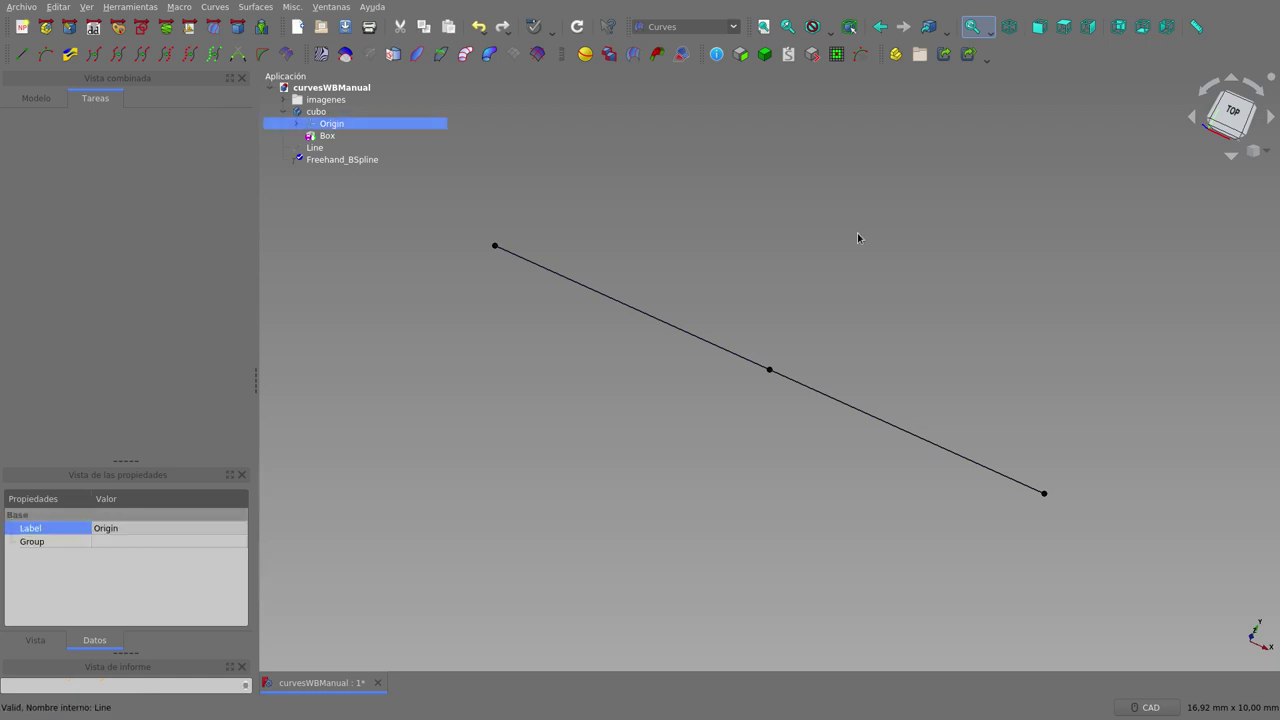
{"action": "key", "text": "space"}
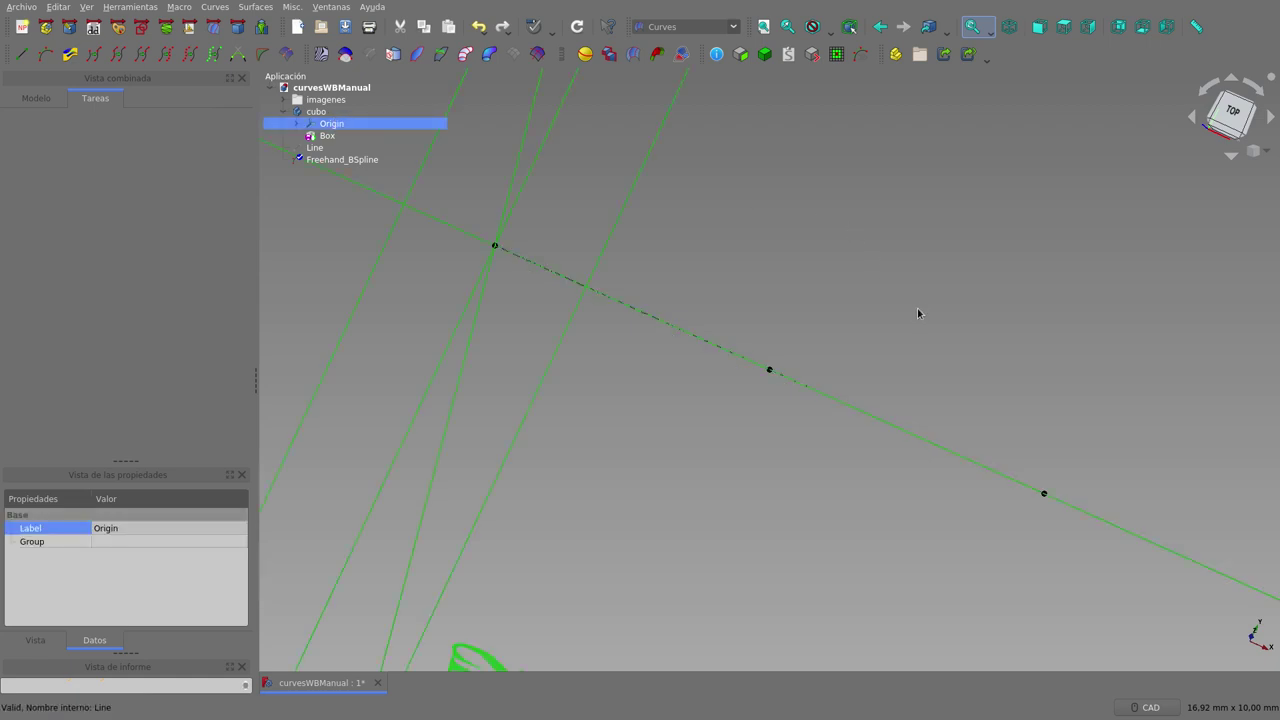
{"action": "scroll", "coordinate": [917, 310], "scroll_direction": "down", "scroll_amount": 5}
{"action": "scroll", "coordinate": [855, 377], "scroll_direction": "down", "scroll_amount": 3}
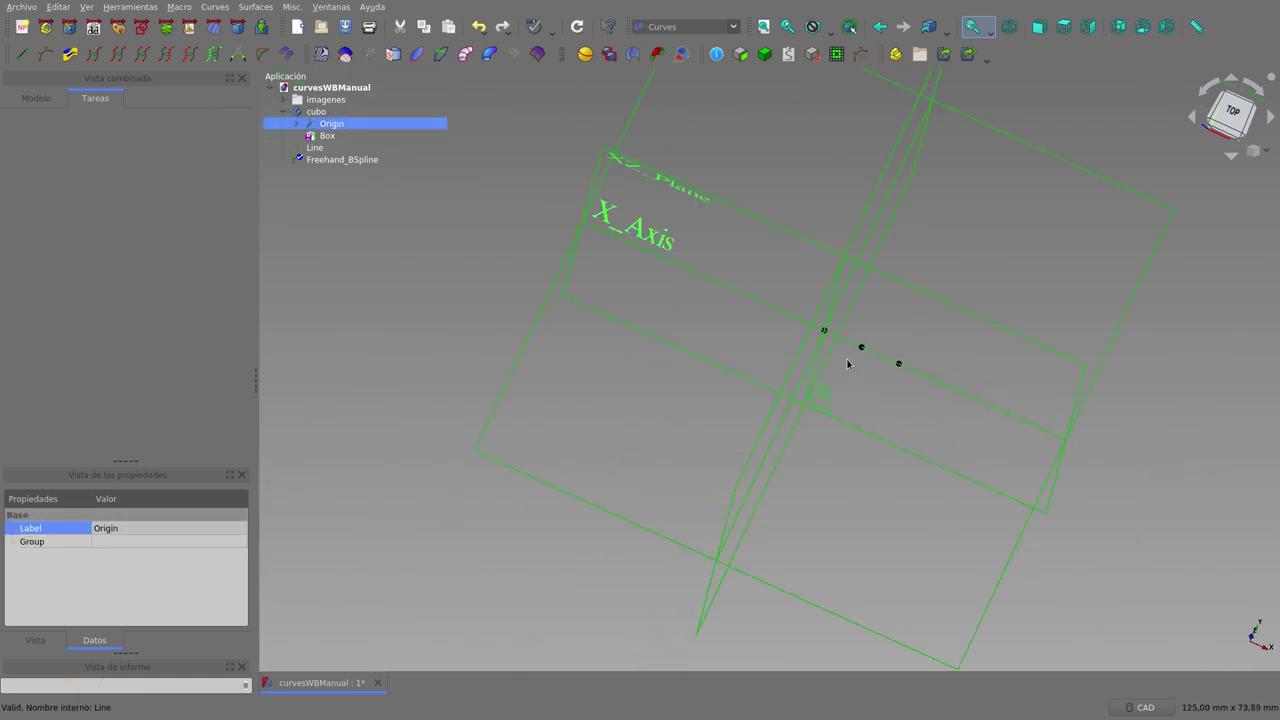
{"action": "mouse_move", "coordinate": [858, 360]}
{"action": "middle_mouse_down"}
{"action": "mouse_move", "coordinate": [663, 423]}
{"action": "mouse_move", "coordinate": [640, 360]}
{"action": "mouse_move", "coordinate": [777, 400]}
{"action": "mouse_move", "coordinate": [810, 424]}
{"action": "middle_mouse_up"}
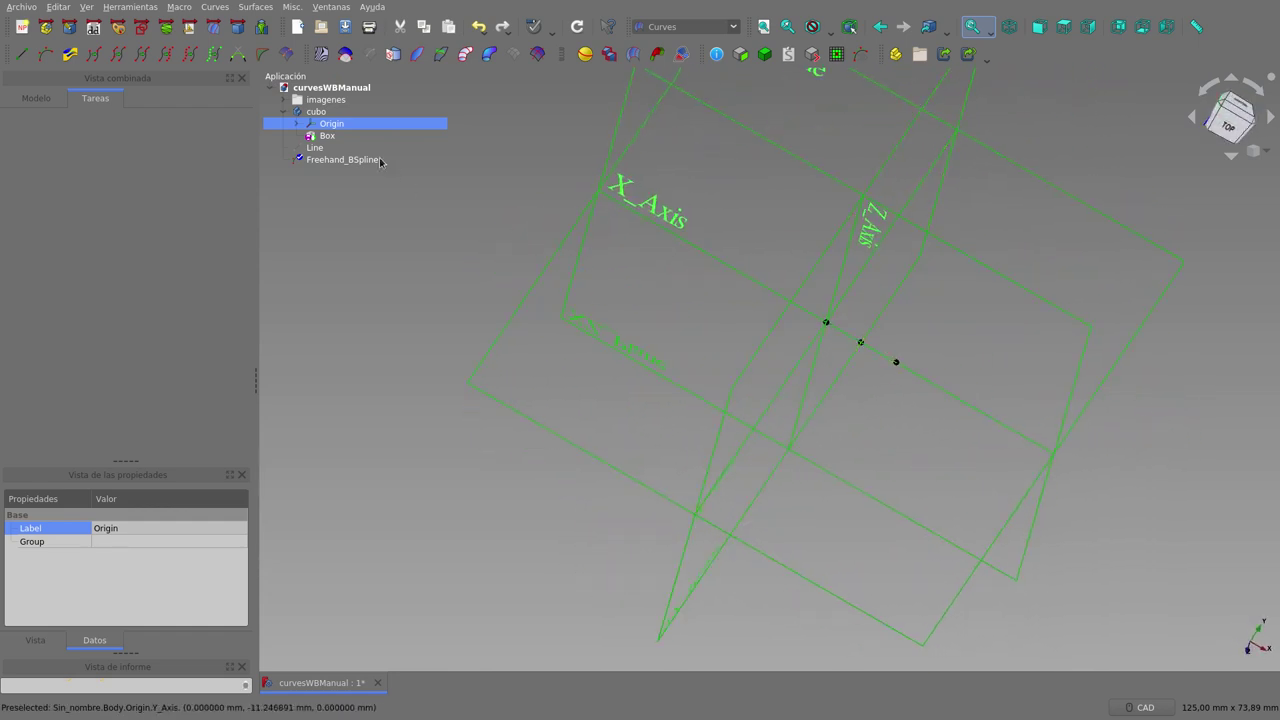
- Hide the Origin axes and planes again, leaving only the curve
{"action": "left_click", "coordinate": [325, 115]}
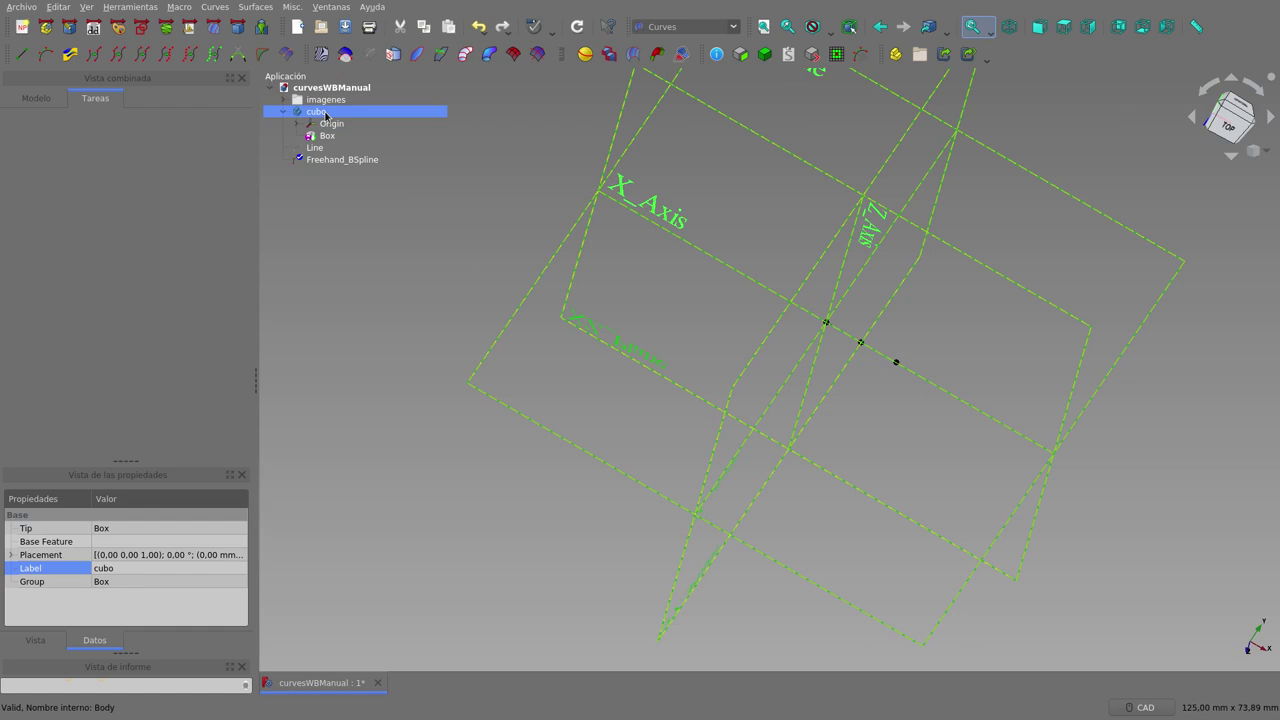
{"action": "left_click", "coordinate": [330, 124]}
{"action": "key", "text": "space"}
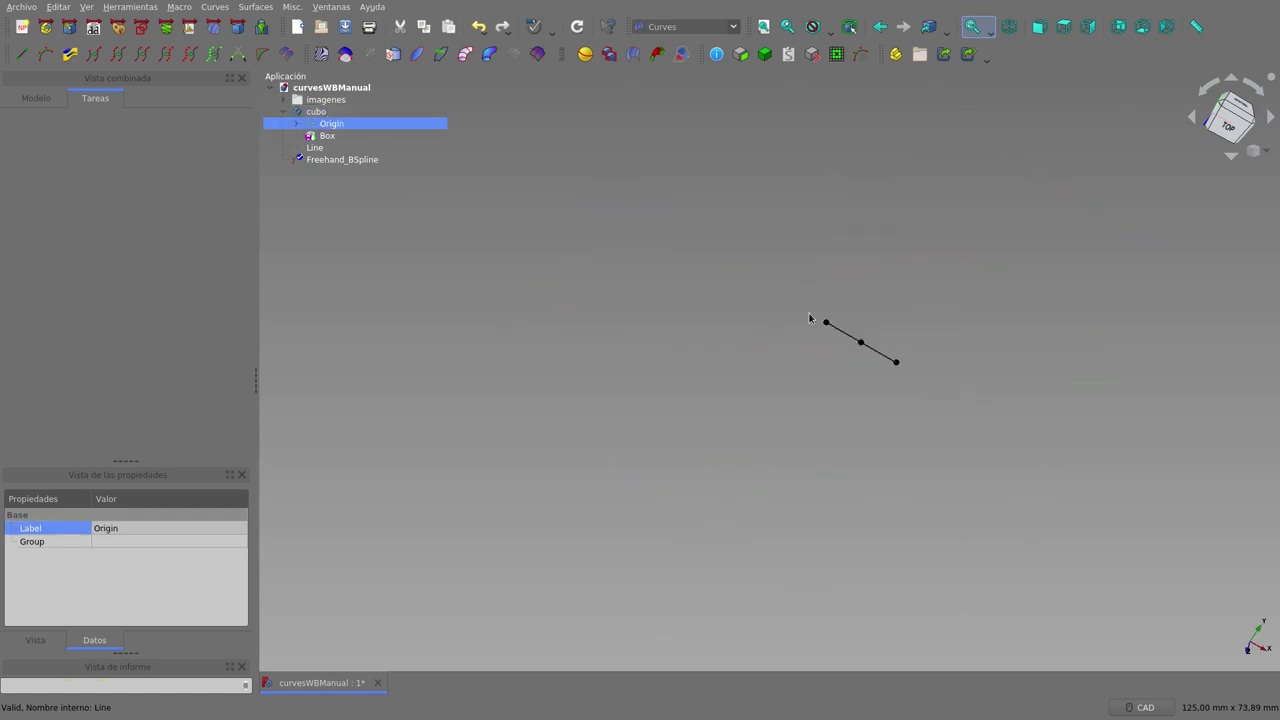
{"action": "scroll", "coordinate": [911, 325], "scroll_direction": "up", "scroll_amount": 4}
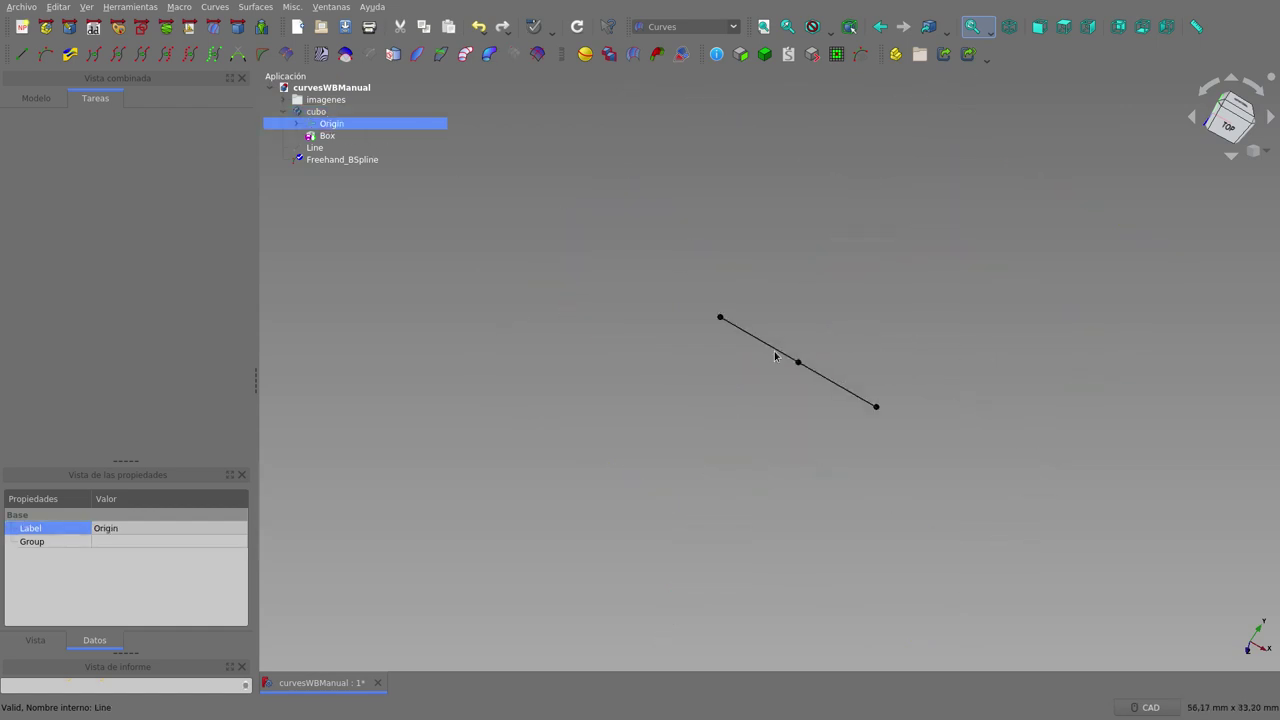
- Edit the B-spline in Top view, raising its middle point into an arch and moving both endpoints
{"action": "left_click", "coordinate": [41, 58]}
{"action": "left_click", "coordinate": [798, 362]}
{"action": "left_click", "coordinate": [1063, 27]}
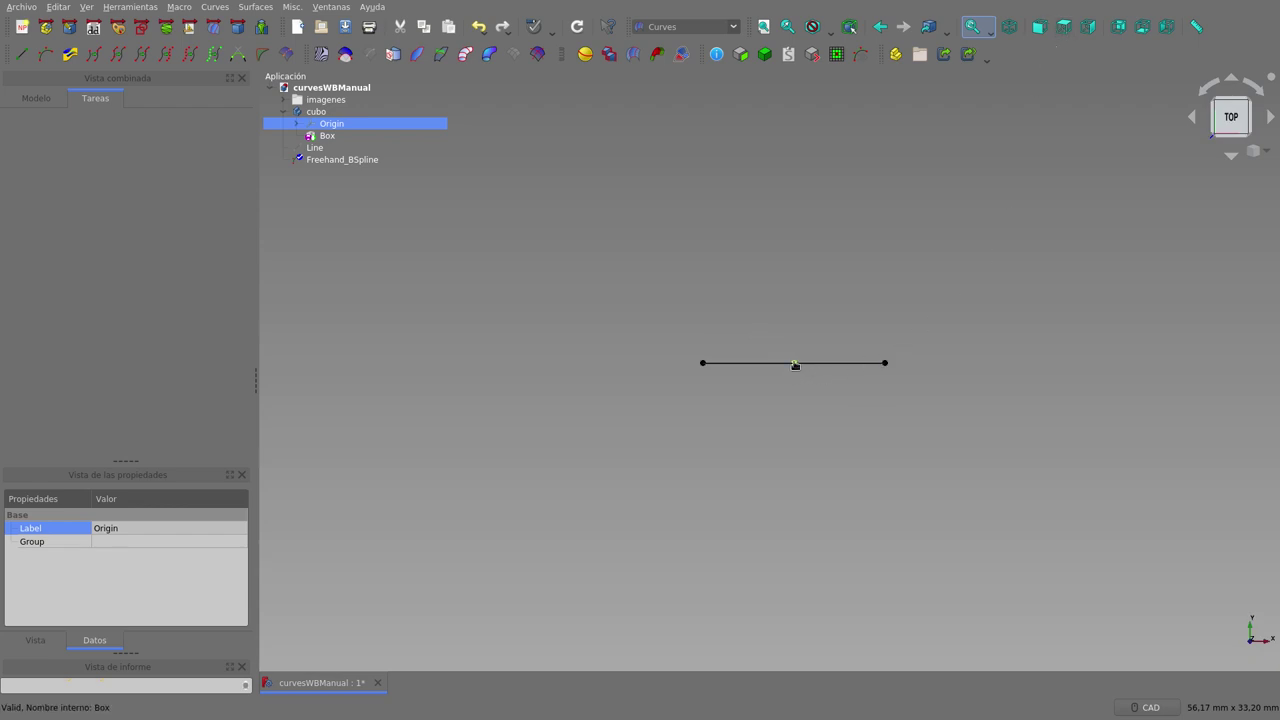
{"action": "left_click_drag", "start_coordinate": [795, 365], "coordinate": [786, 252]}
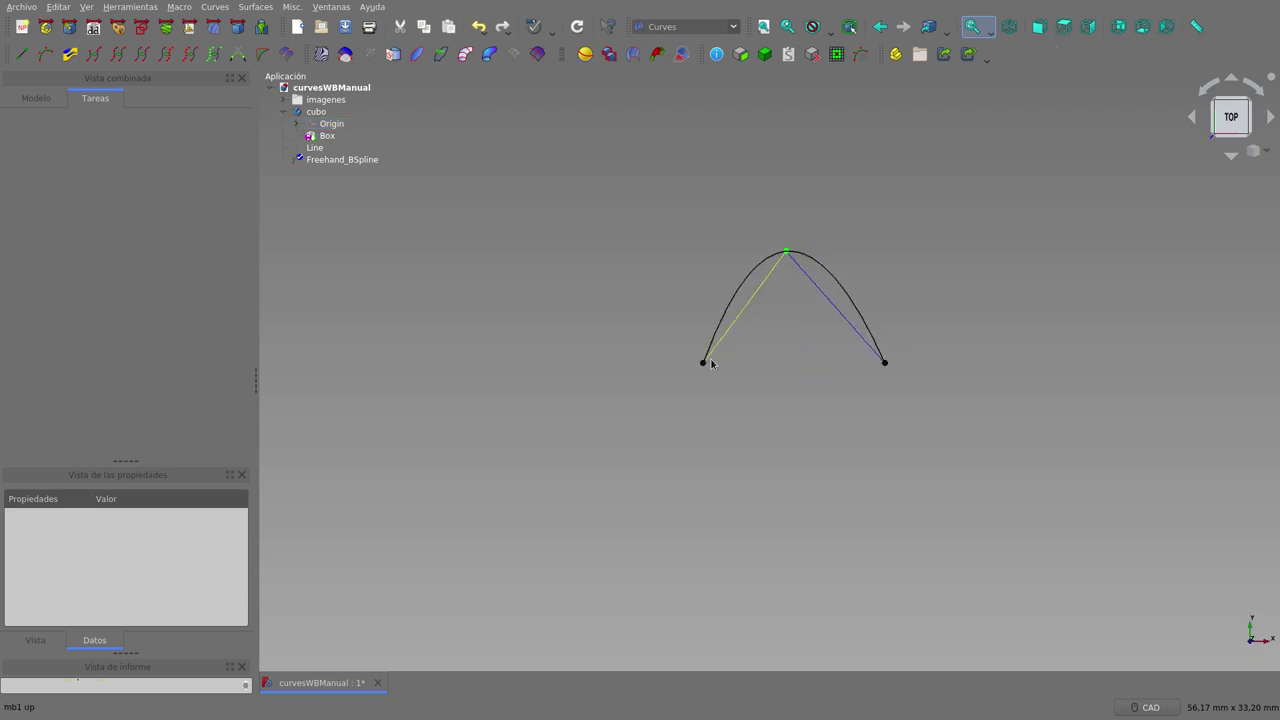
{"action": "left_click_drag", "start_coordinate": [705, 363], "coordinate": [601, 249]}
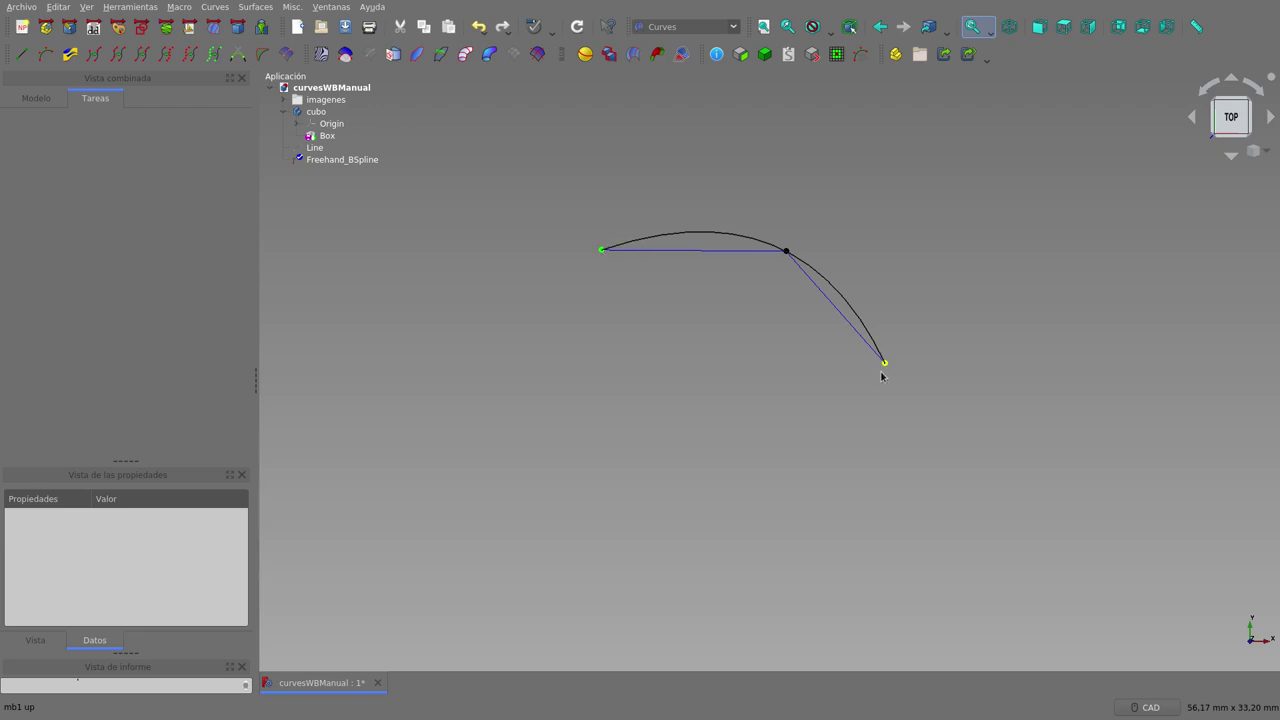
{"action": "mouse_move", "coordinate": [884, 364]}
{"action": "left_mouse_down"}
{"action": "mouse_move", "coordinate": [916, 346]}
{"action": "mouse_move", "coordinate": [897, 385]}
{"action": "left_mouse_up"}
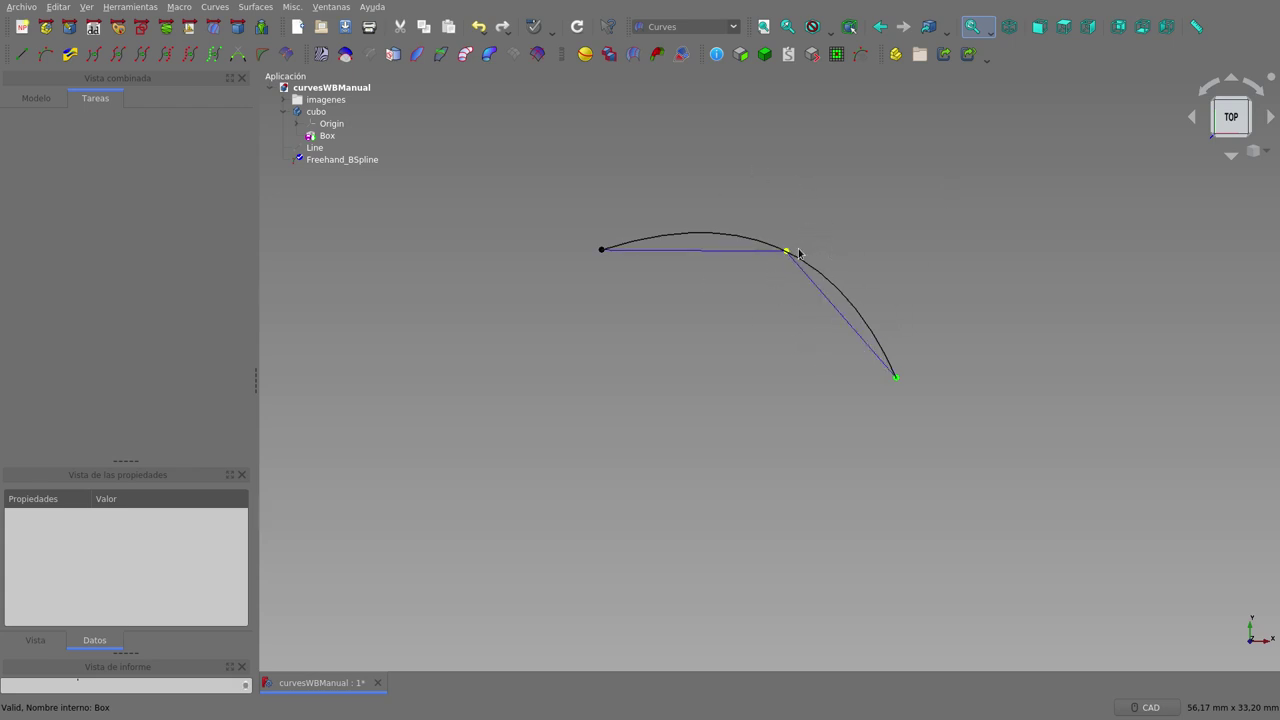
- Drag the middle point down, up and right, leaving it low so the curve sags into a U
{"action": "left_click_drag", "start_coordinate": [786, 252], "coordinate": [700, 459]}
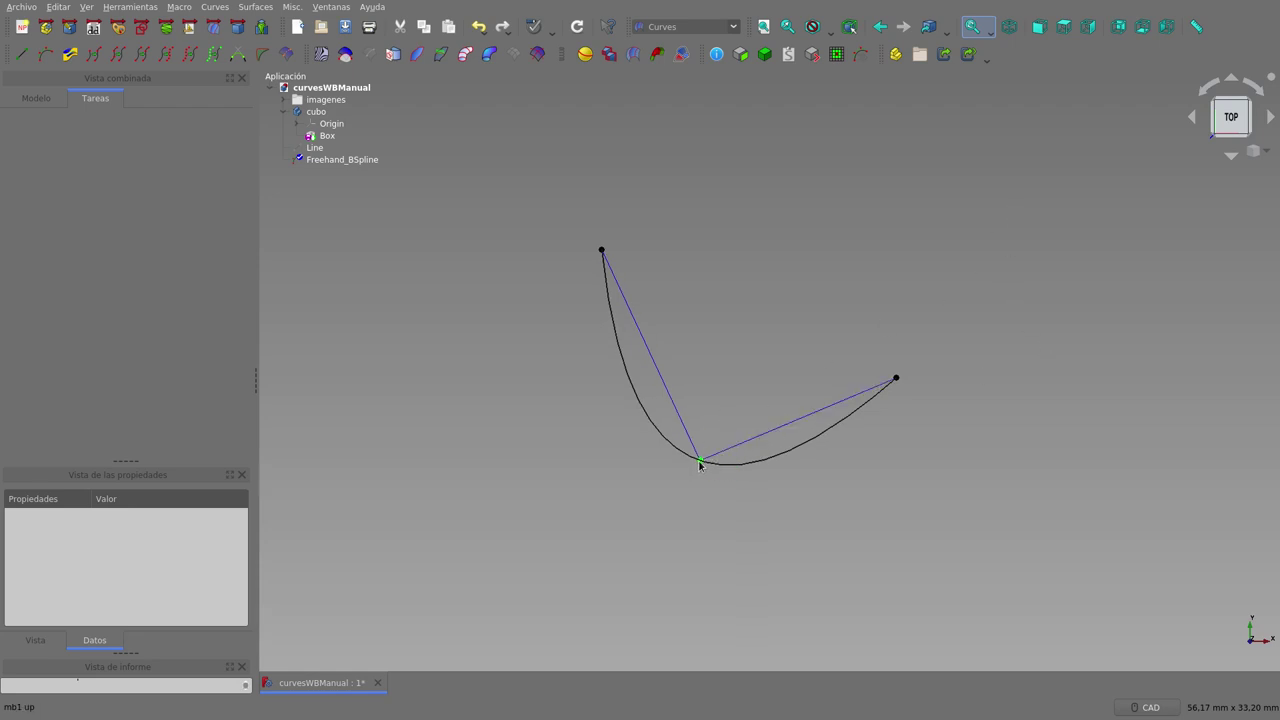
{"action": "left_click_drag", "start_coordinate": [700, 461], "coordinate": [728, 197]}
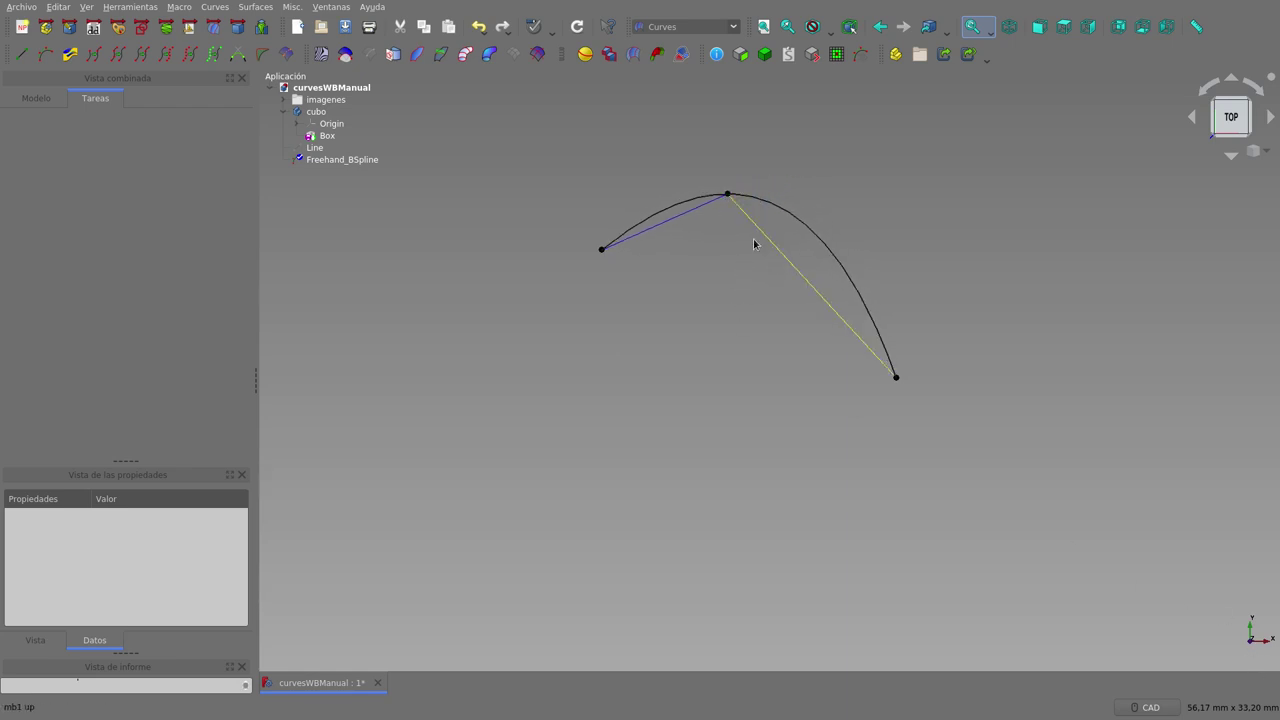
{"action": "mouse_move", "coordinate": [728, 194]}
{"action": "left_mouse_down"}
{"action": "mouse_move", "coordinate": [938, 217]}
{"action": "mouse_move", "coordinate": [737, 347]}
{"action": "left_mouse_up"}
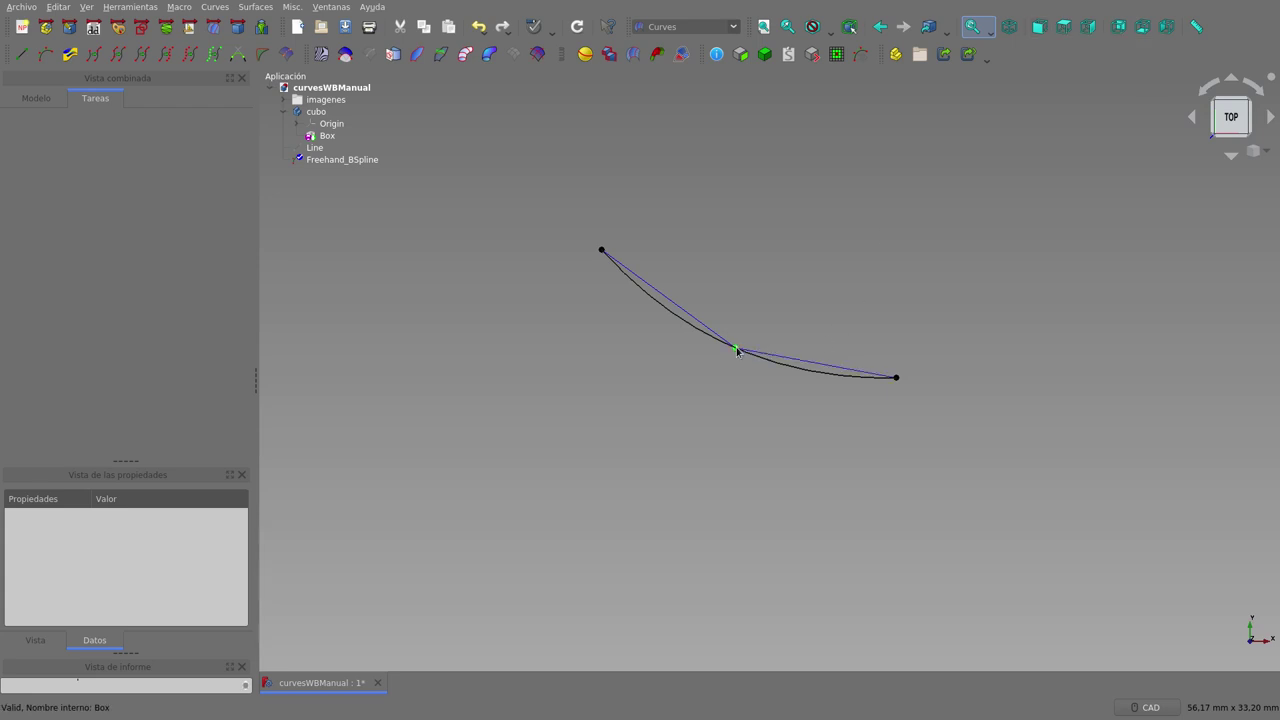
{"action": "left_click_drag", "start_coordinate": [737, 349], "coordinate": [700, 421]}
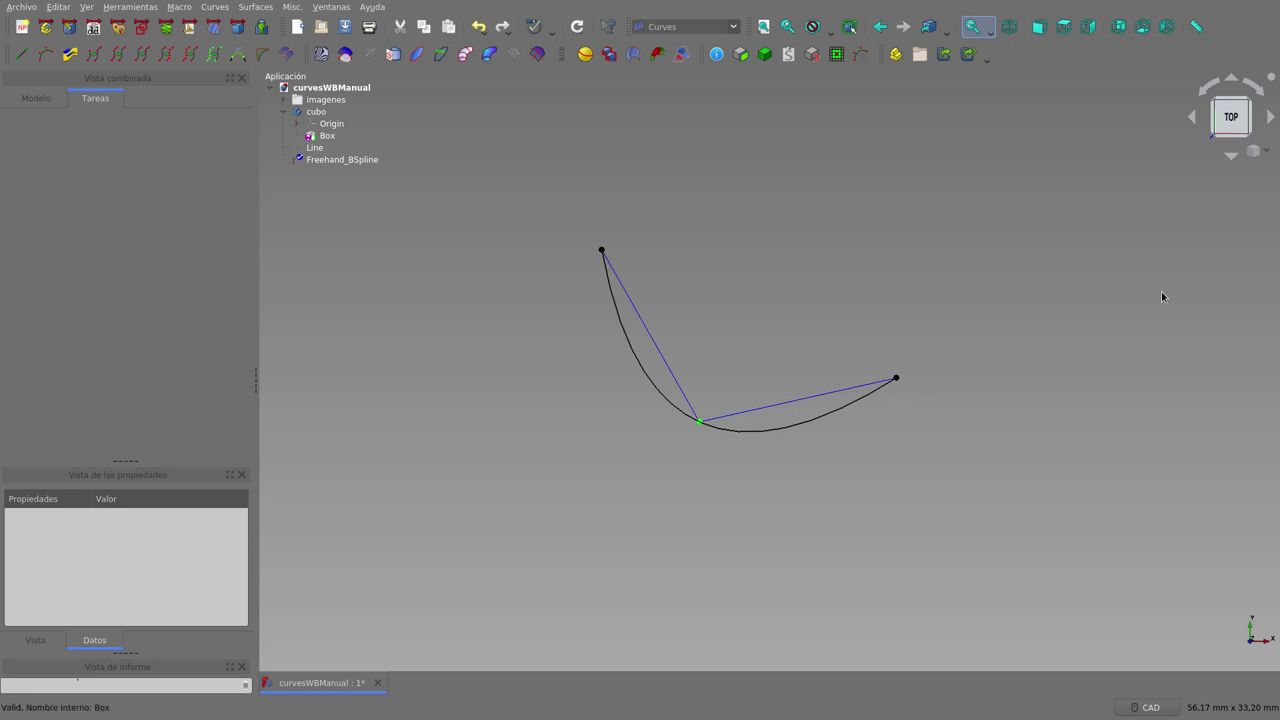
- Check the curve in Front, Right and Top views, then raise its middle point in Front view
{"action": "left_click", "coordinate": [1041, 30]}
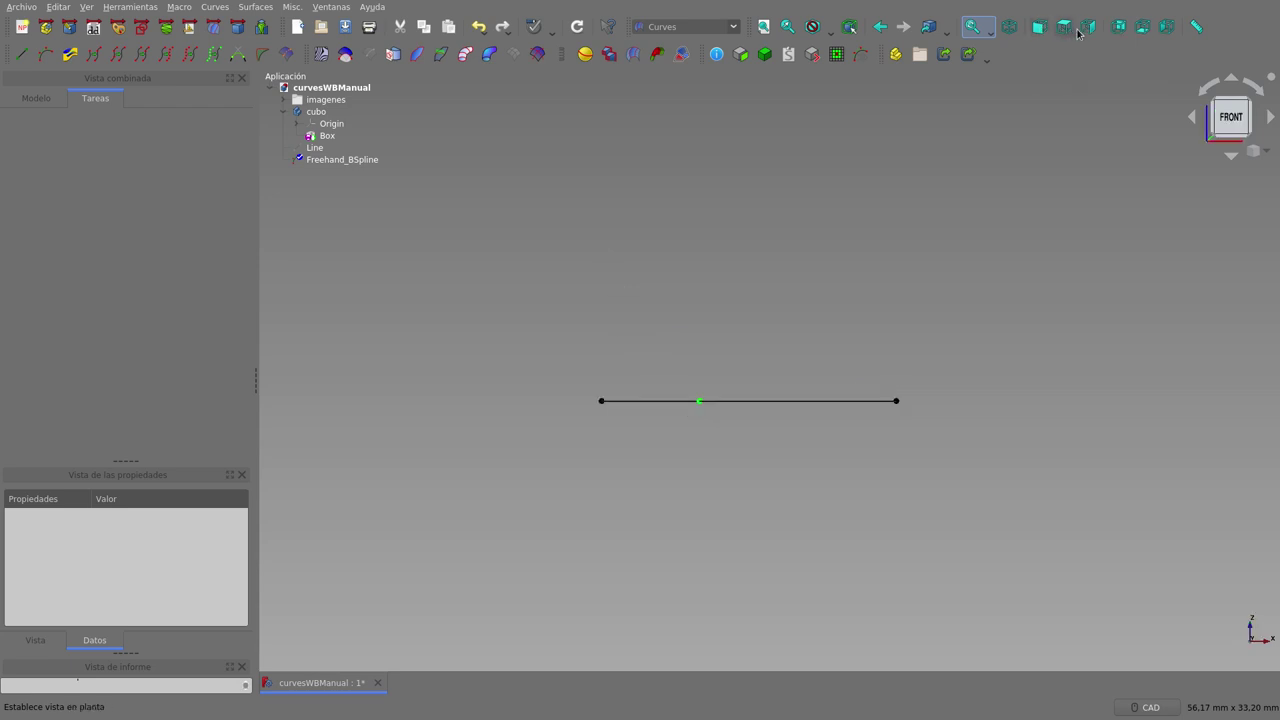
{"action": "left_click", "coordinate": [1087, 30]}
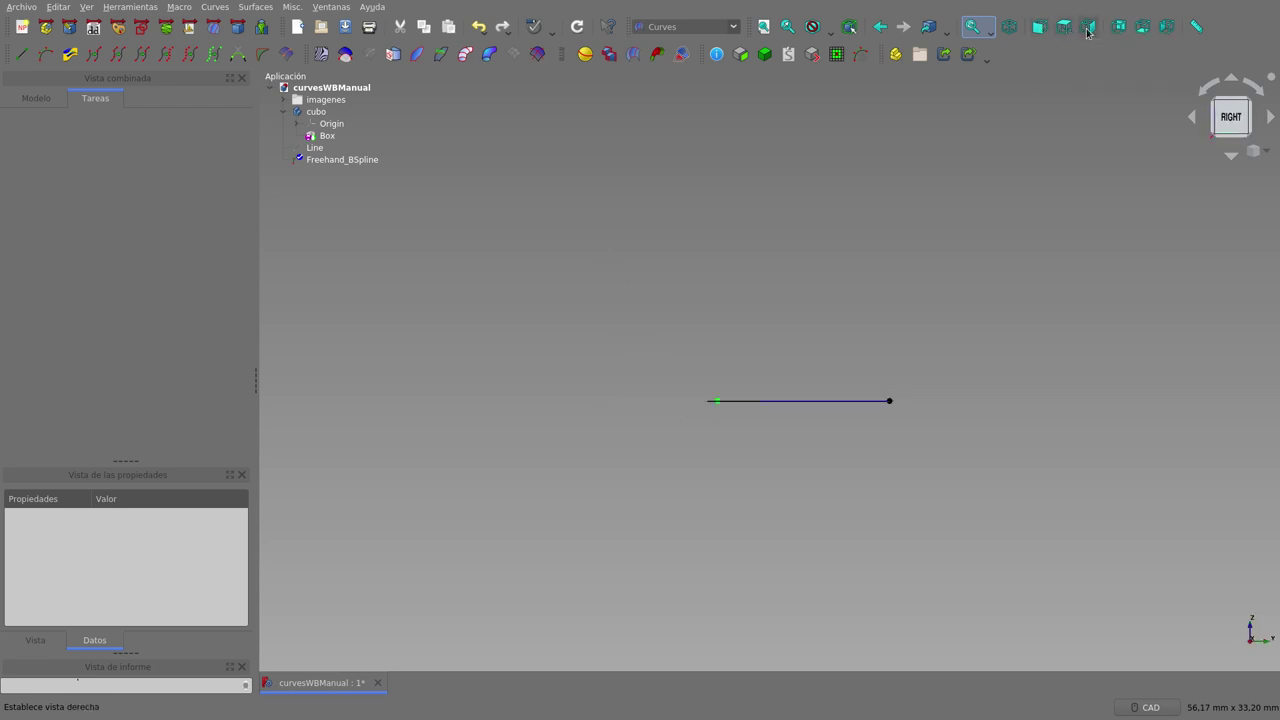
{"action": "left_click", "coordinate": [1063, 30]}
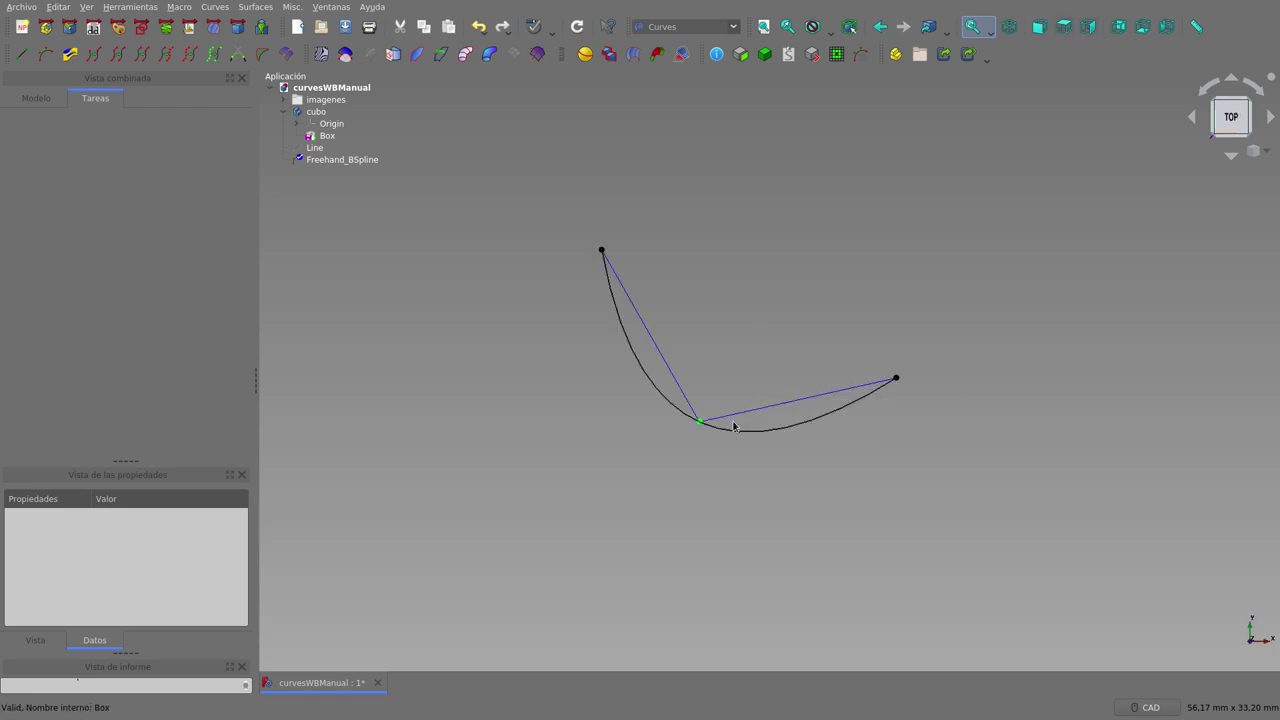
{"action": "left_click", "coordinate": [1040, 30]}
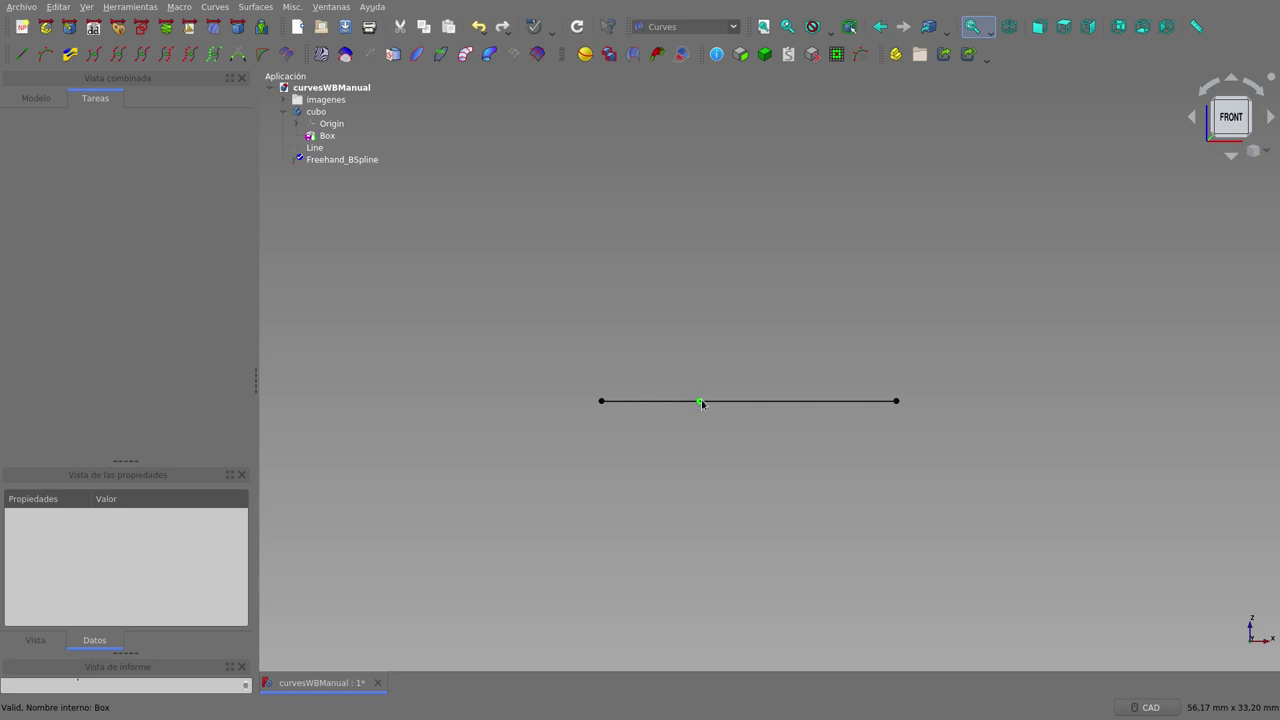
{"action": "left_click_drag", "start_coordinate": [698, 400], "coordinate": [679, 276]}
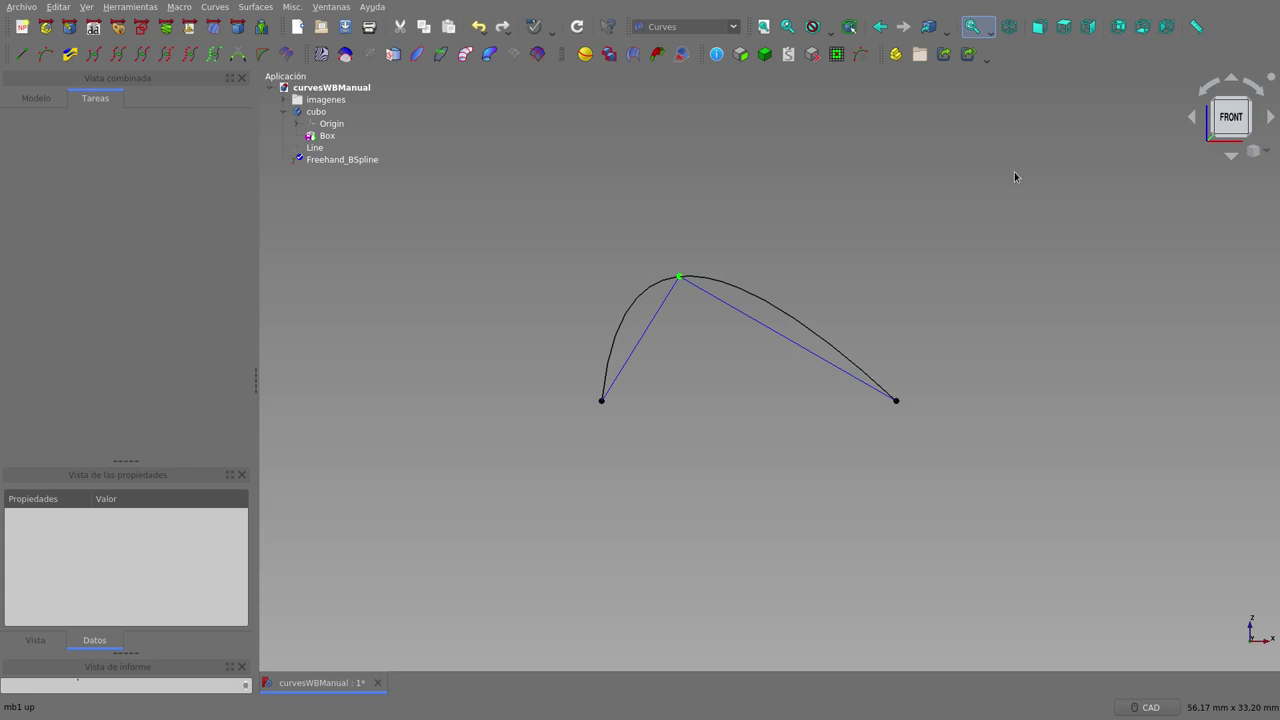
- Inspect the bent curve in isometric and Top views, then show the Box cube again
{"action": "middle_click_drag", "start_coordinate": [1014, 172], "coordinate": [988, 233]}
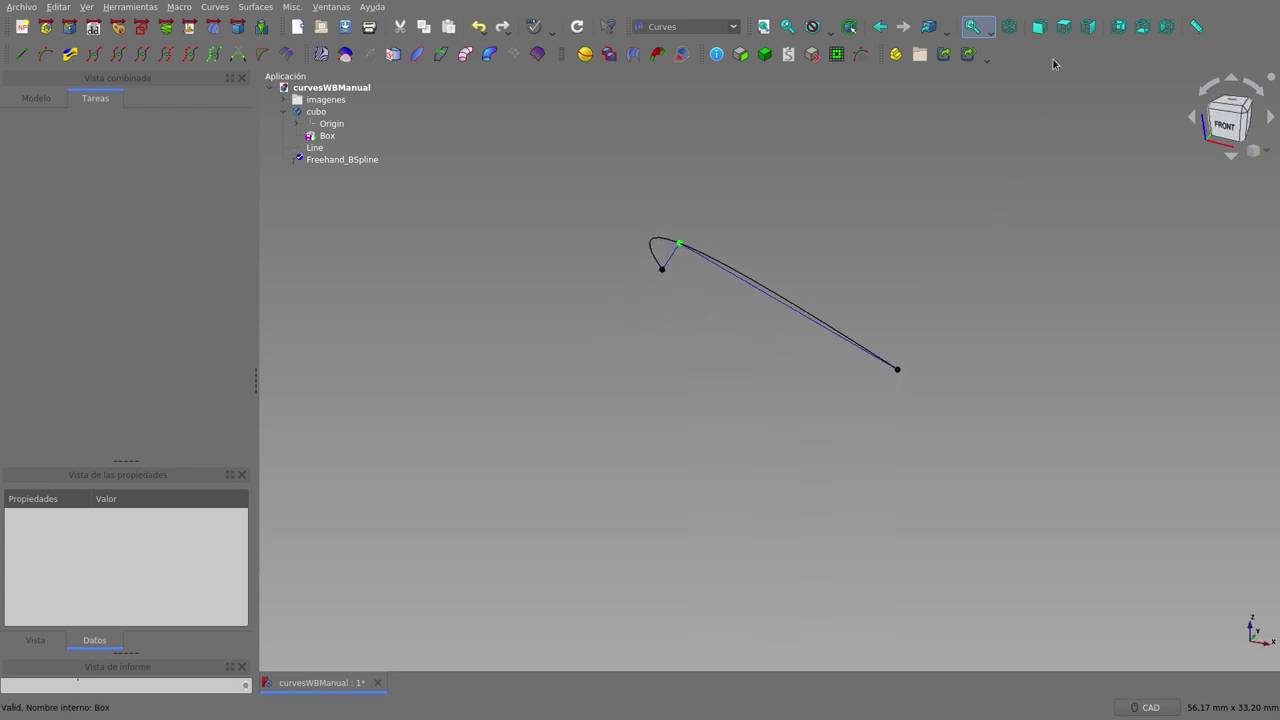
{"action": "left_click", "coordinate": [1009, 28]}
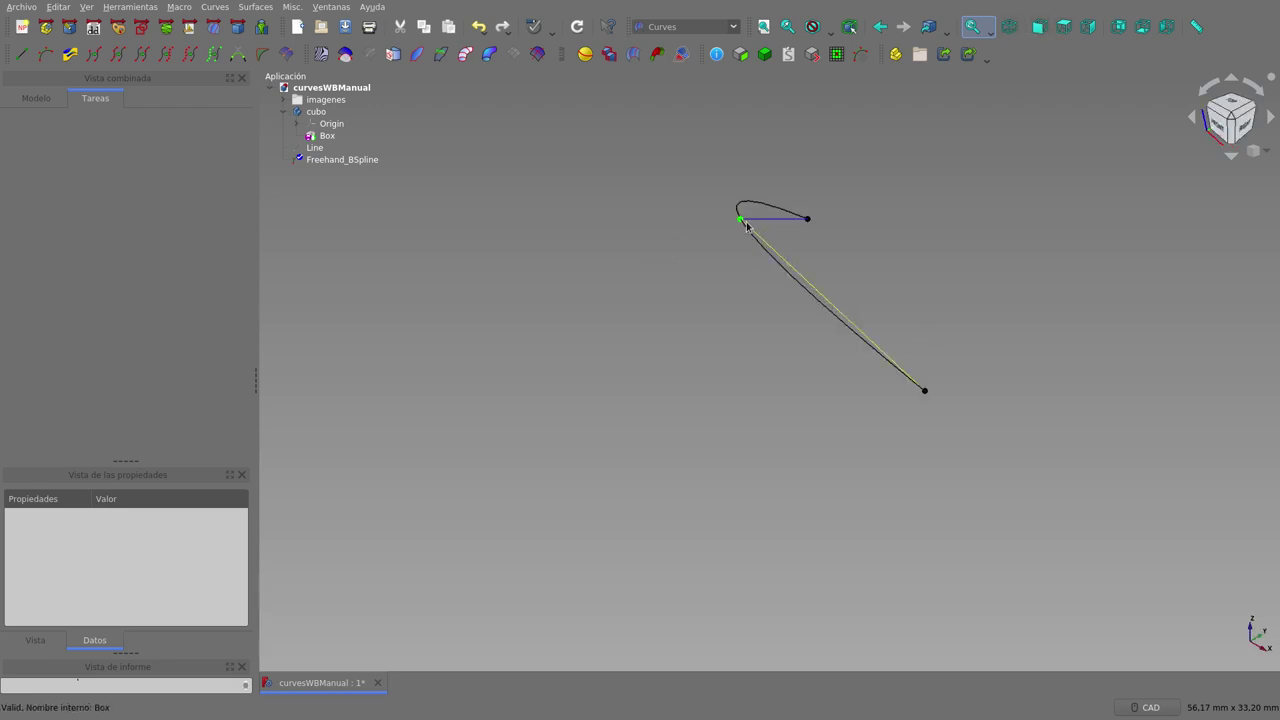
{"action": "left_click", "coordinate": [1063, 28]}
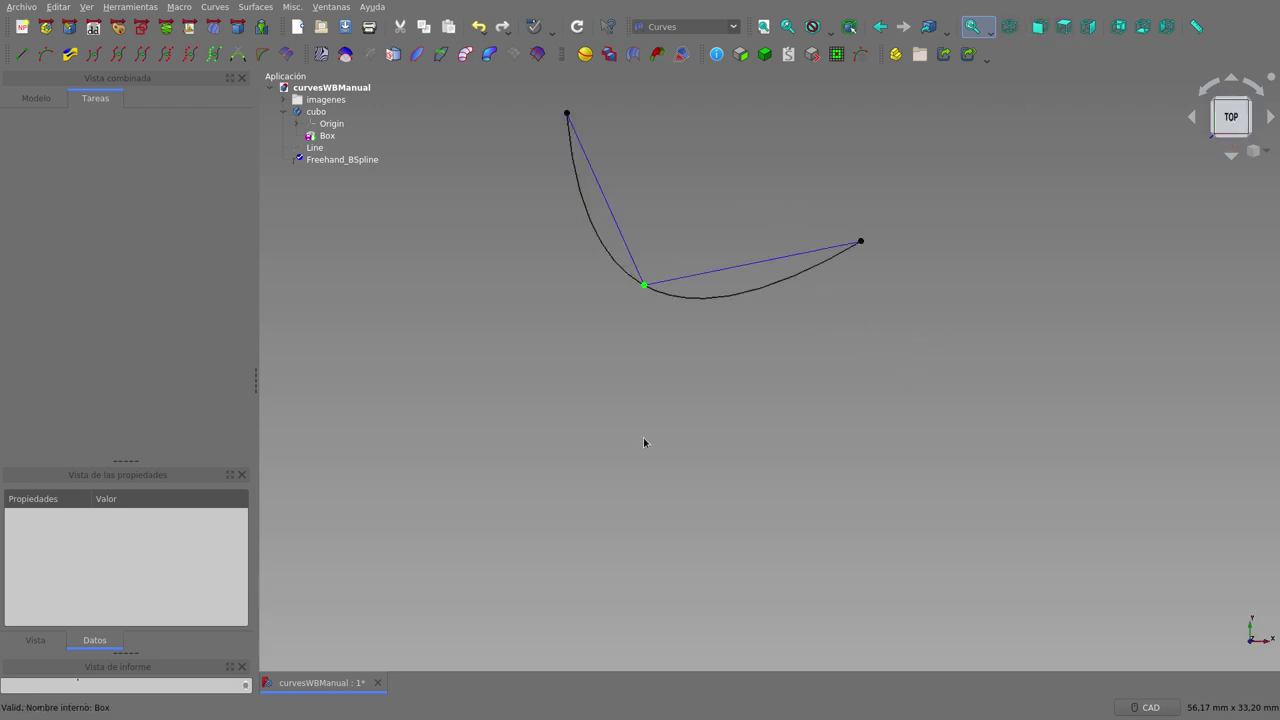
{"action": "mouse_move", "coordinate": [645, 443]}
{"action": "middle_mouse_down"}
{"action": "mouse_move", "coordinate": [677, 366]}
{"action": "mouse_move", "coordinate": [643, 451]}
{"action": "mouse_move", "coordinate": [649, 429]}
{"action": "mouse_move", "coordinate": [623, 377]}
{"action": "middle_mouse_up"}
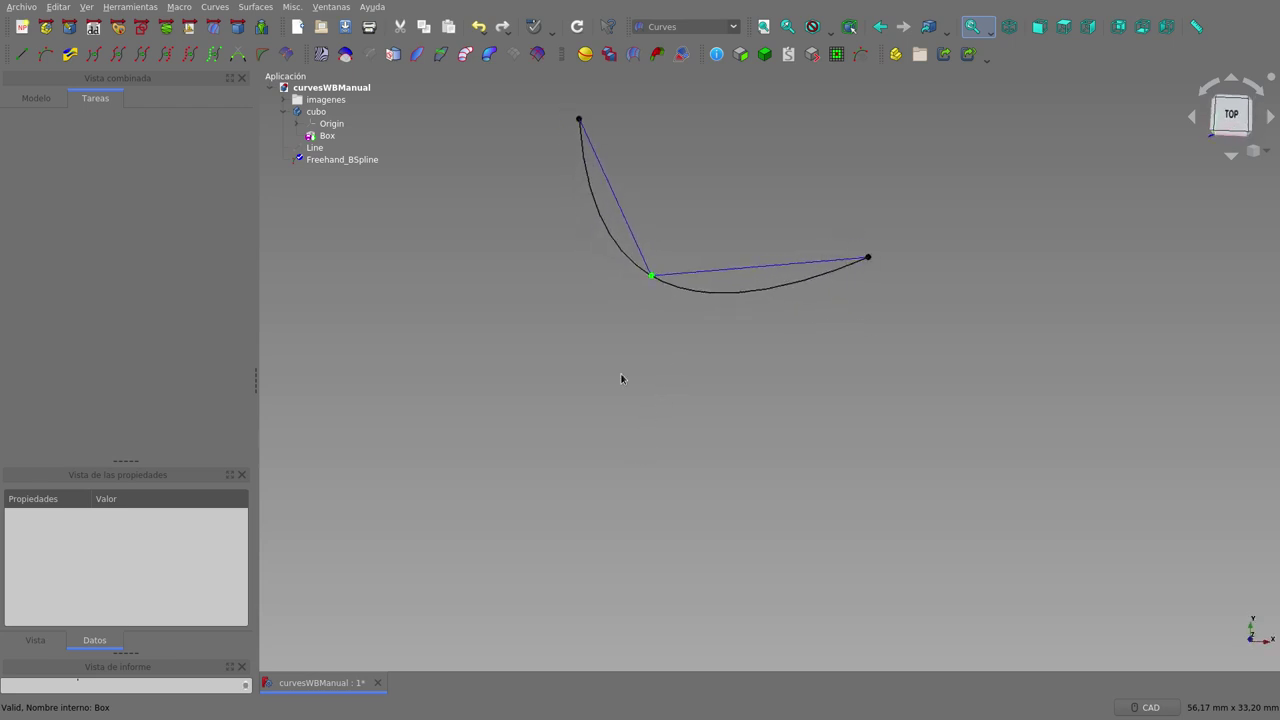
{"action": "left_click", "coordinate": [328, 136]}
{"action": "key", "text": "space"}
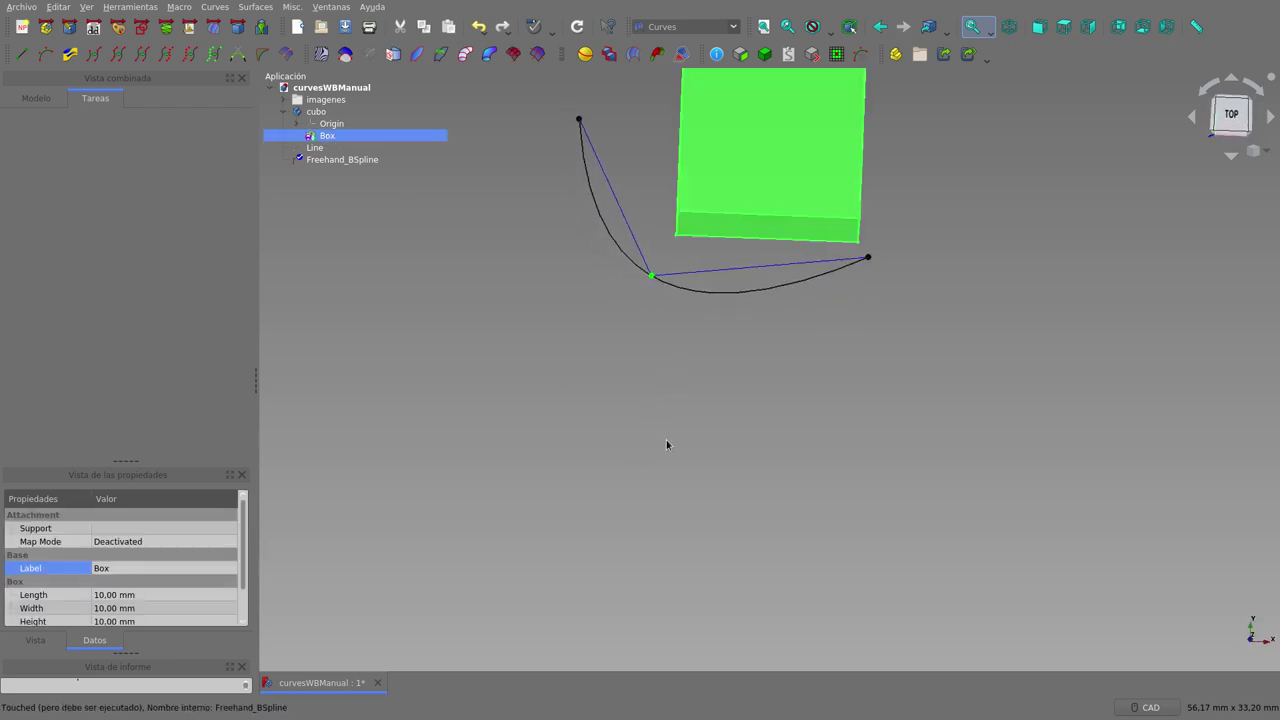
{"action": "scroll", "coordinate": [668, 441], "scroll_direction": "down", "scroll_amount": 3}
{"action": "mouse_move", "coordinate": [668, 441]}
{"action": "middle_mouse_down"}
{"action": "mouse_move", "coordinate": [700, 323]}
{"action": "mouse_move", "coordinate": [639, 305]}
{"action": "mouse_move", "coordinate": [589, 314]}
{"action": "mouse_move", "coordinate": [620, 335]}
{"action": "middle_mouse_up"}
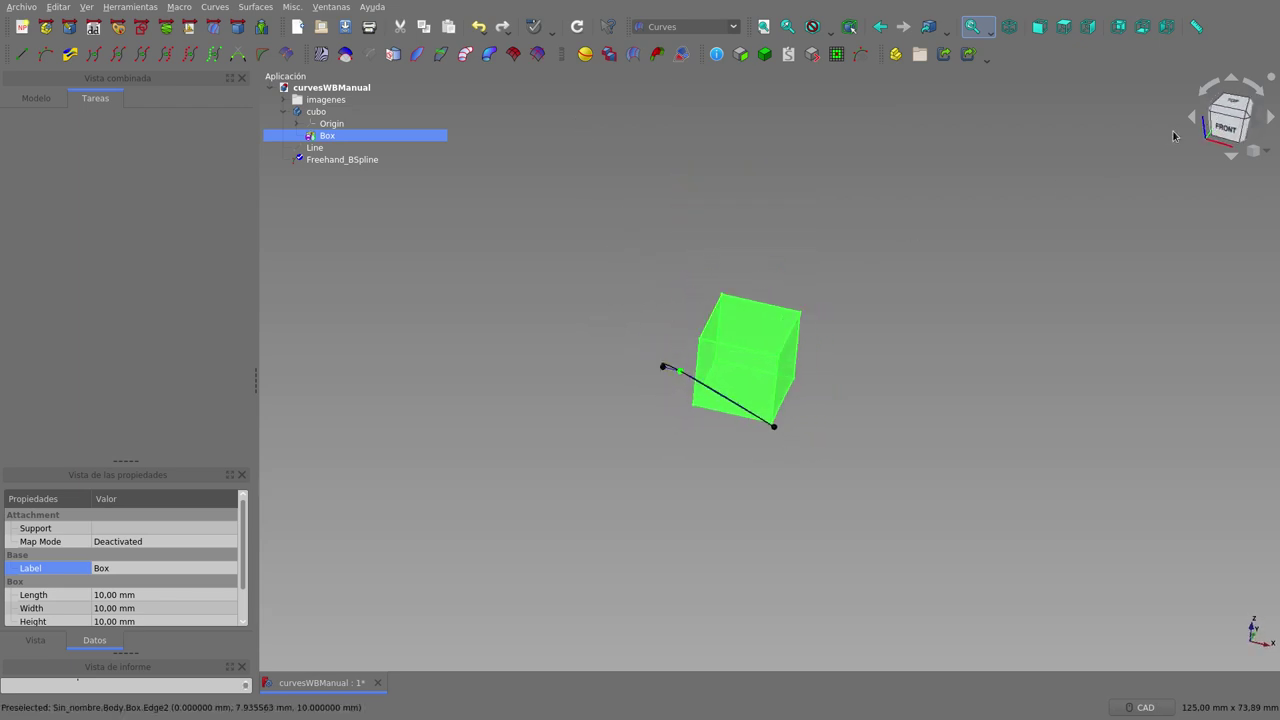
- In Right view, lift a curve endpoint above the cube's side, then orbit to inspect
{"action": "left_click", "coordinate": [1088, 27]}
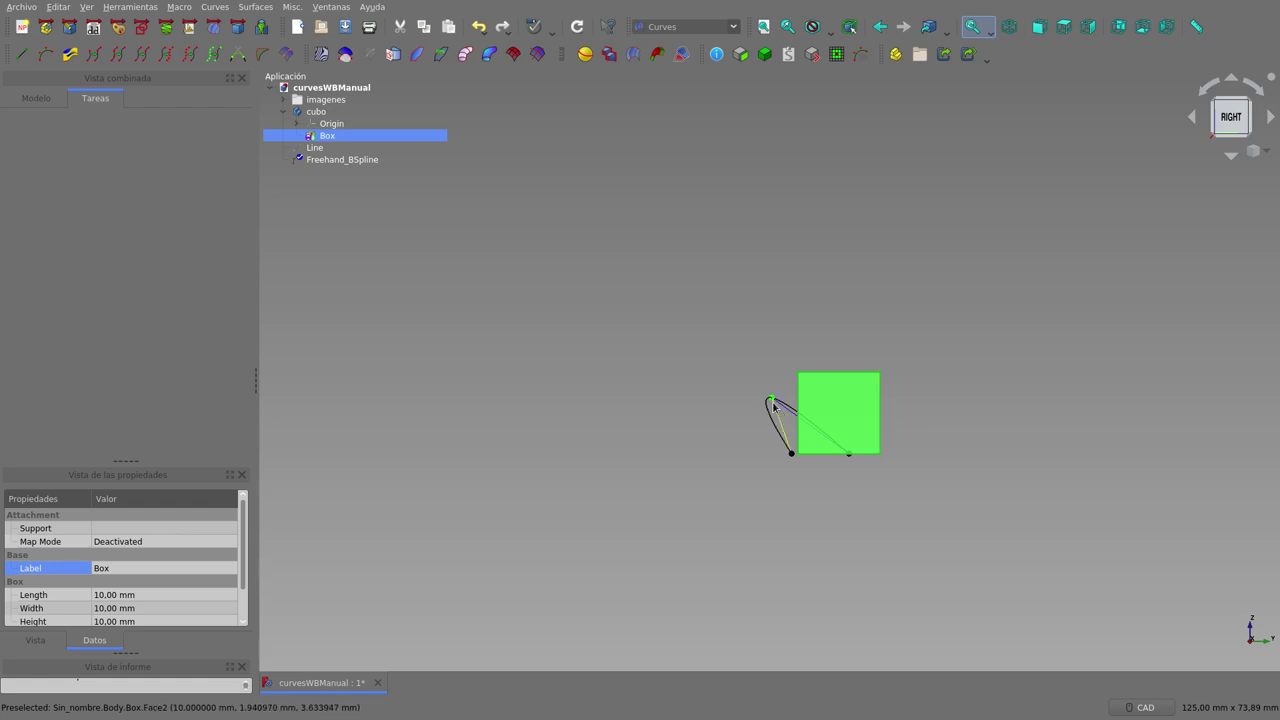
{"action": "left_click", "coordinate": [781, 460]}
{"action": "mouse_move", "coordinate": [791, 457]}
{"action": "left_mouse_down"}
{"action": "mouse_move", "coordinate": [894, 363]}
{"action": "mouse_move", "coordinate": [915, 389]}
{"action": "mouse_move", "coordinate": [899, 385]}
{"action": "left_mouse_up"}
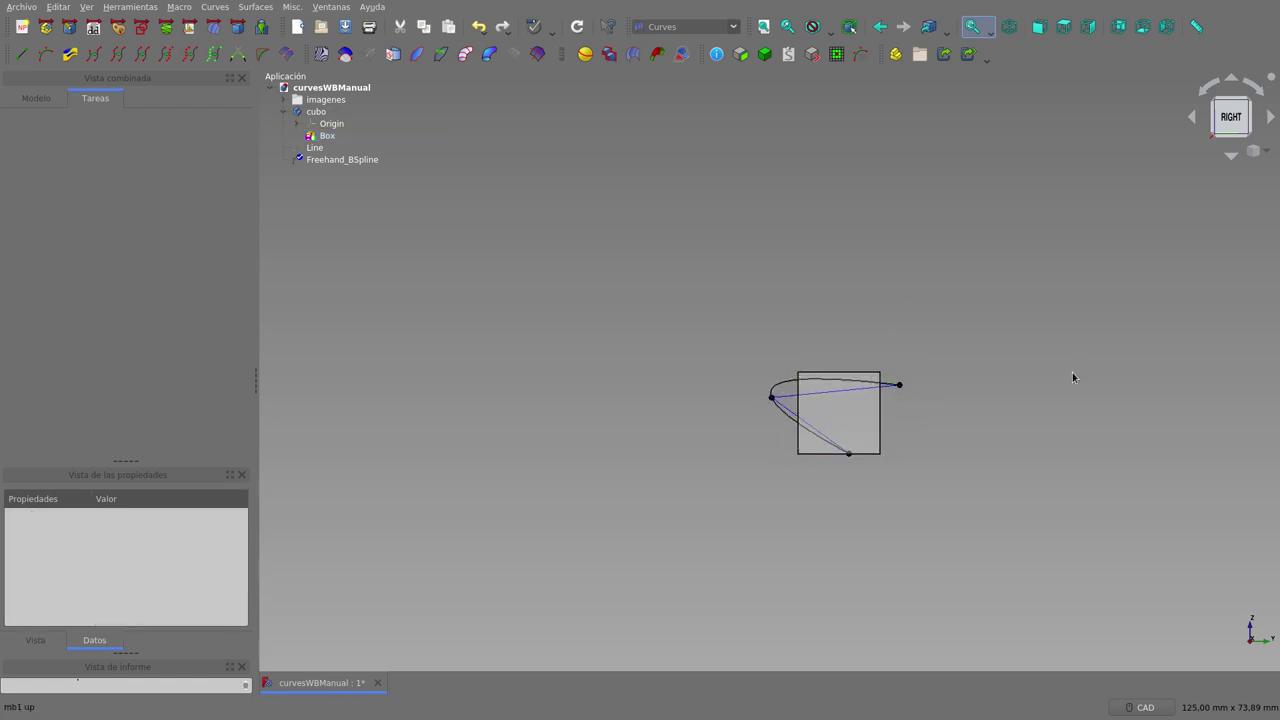
{"action": "mouse_move", "coordinate": [1074, 374]}
{"action": "middle_mouse_down"}
{"action": "mouse_move", "coordinate": [983, 420]}
{"action": "mouse_move", "coordinate": [880, 429]}
{"action": "middle_mouse_up"}
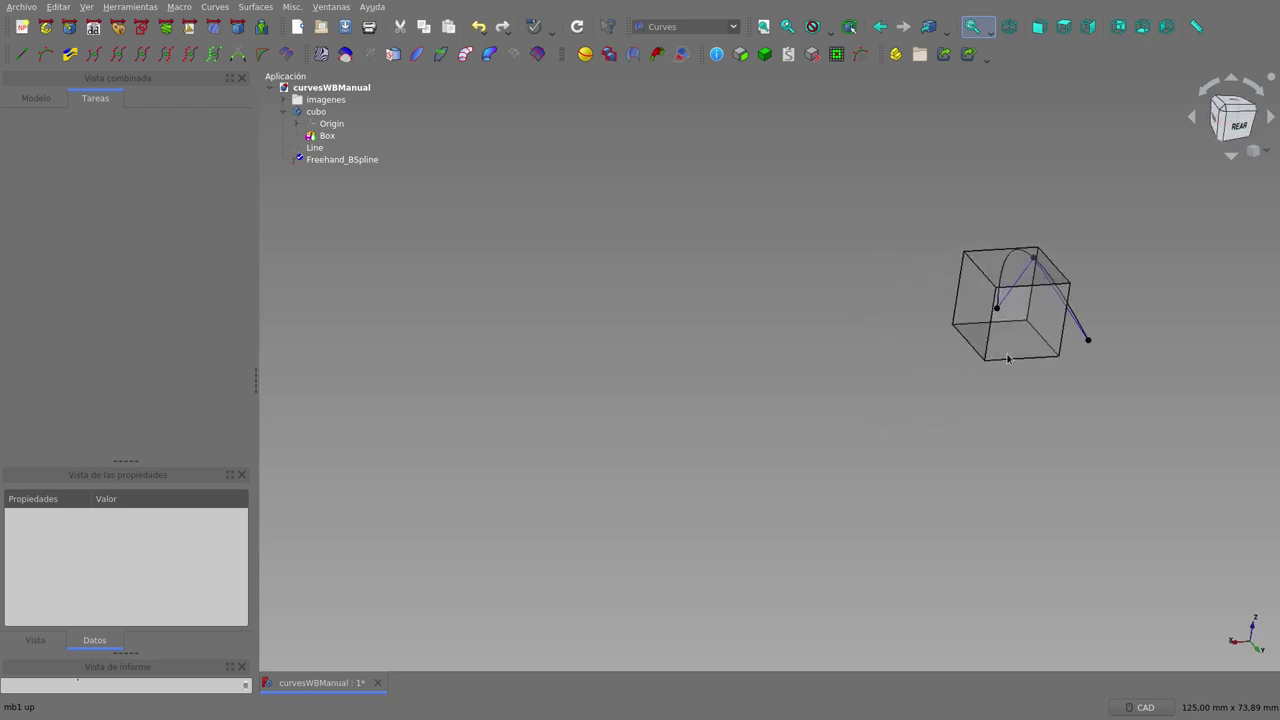
{"action": "scroll", "coordinate": [1166, 263], "scroll_direction": "up", "scroll_amount": 2}
{"action": "scroll", "coordinate": [1080, 337], "scroll_direction": "up", "scroll_amount": 3}
{"action": "scroll", "coordinate": [982, 378], "scroll_direction": "up", "scroll_amount": 2}
{"action": "mouse_move", "coordinate": [982, 378]}
{"action": "middle_mouse_down"}
{"action": "mouse_move", "coordinate": [957, 374]}
{"action": "mouse_move", "coordinate": [1003, 380]}
{"action": "middle_mouse_up"}
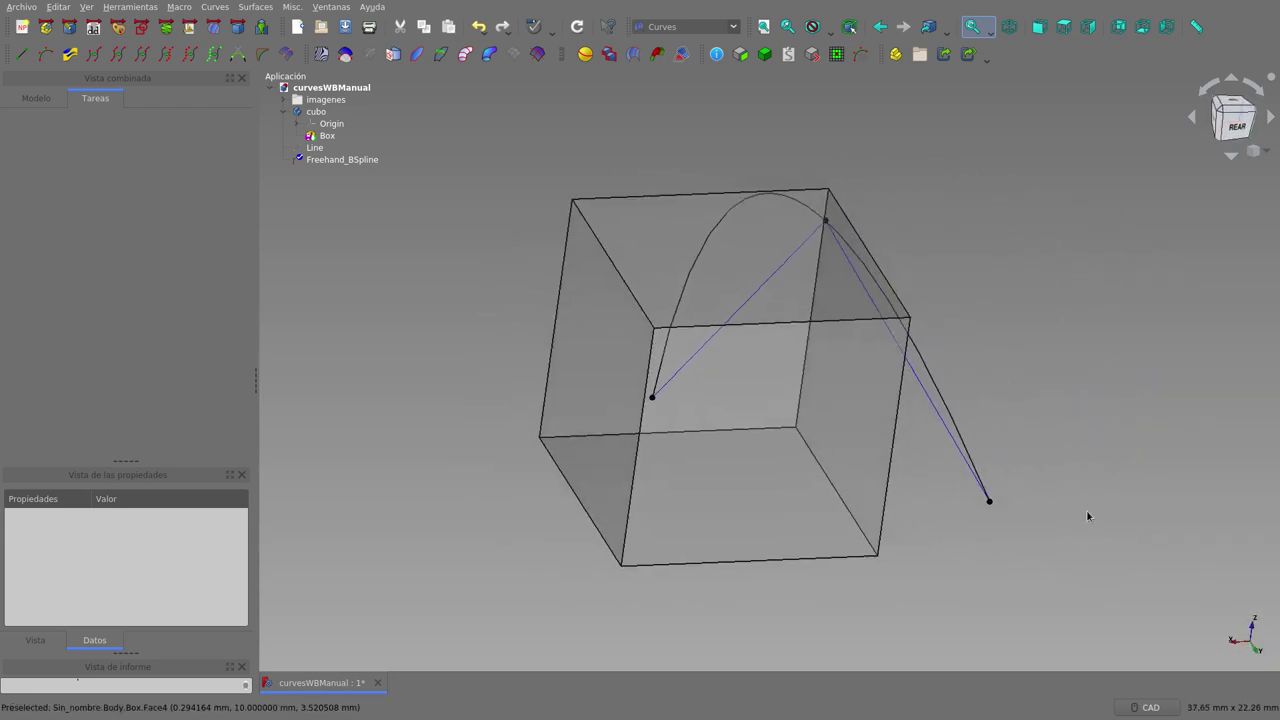
{"action": "left_click", "coordinate": [1036, 36]}
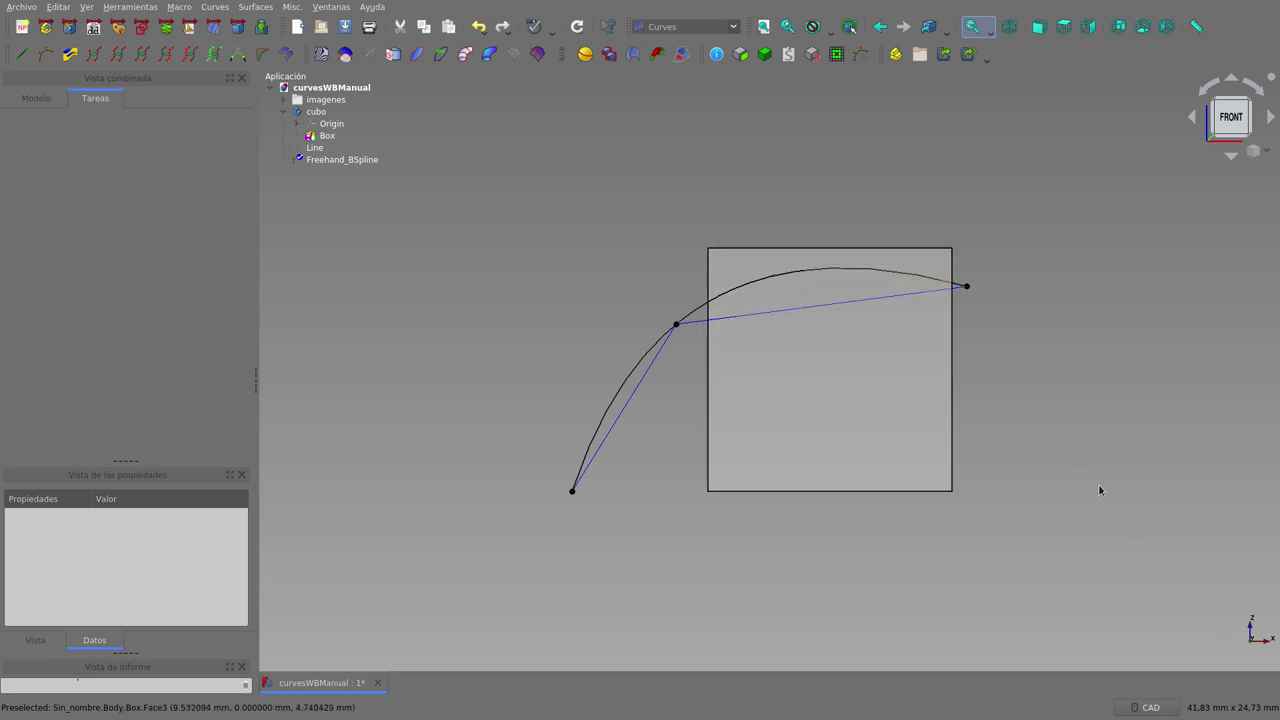
- Drag the top and middle points into a gentler three-point arch and hide the Box cube
{"action": "middle_click_drag", "start_coordinate": [1100, 489], "coordinate": [886, 413]}
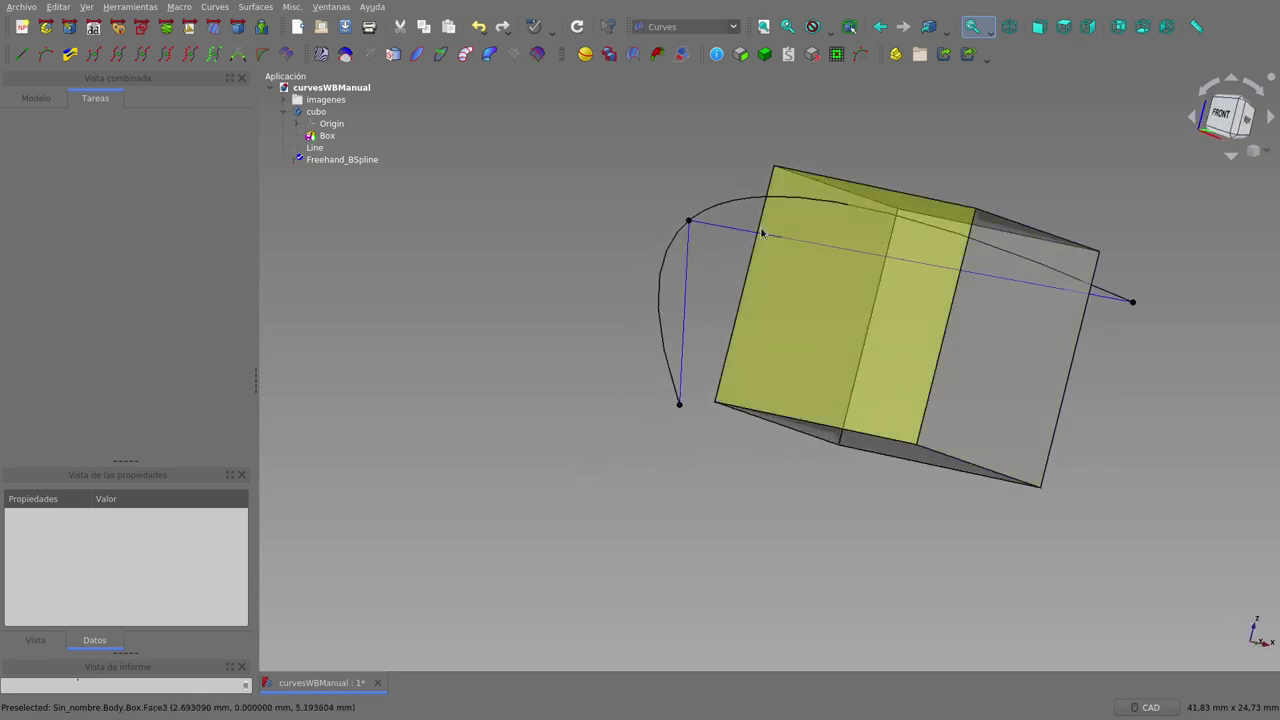
{"action": "mouse_move", "coordinate": [688, 220]}
{"action": "left_mouse_down"}
{"action": "mouse_move", "coordinate": [840, 286]}
{"action": "mouse_move", "coordinate": [886, 286]}
{"action": "mouse_move", "coordinate": [820, 294]}
{"action": "left_mouse_up"}
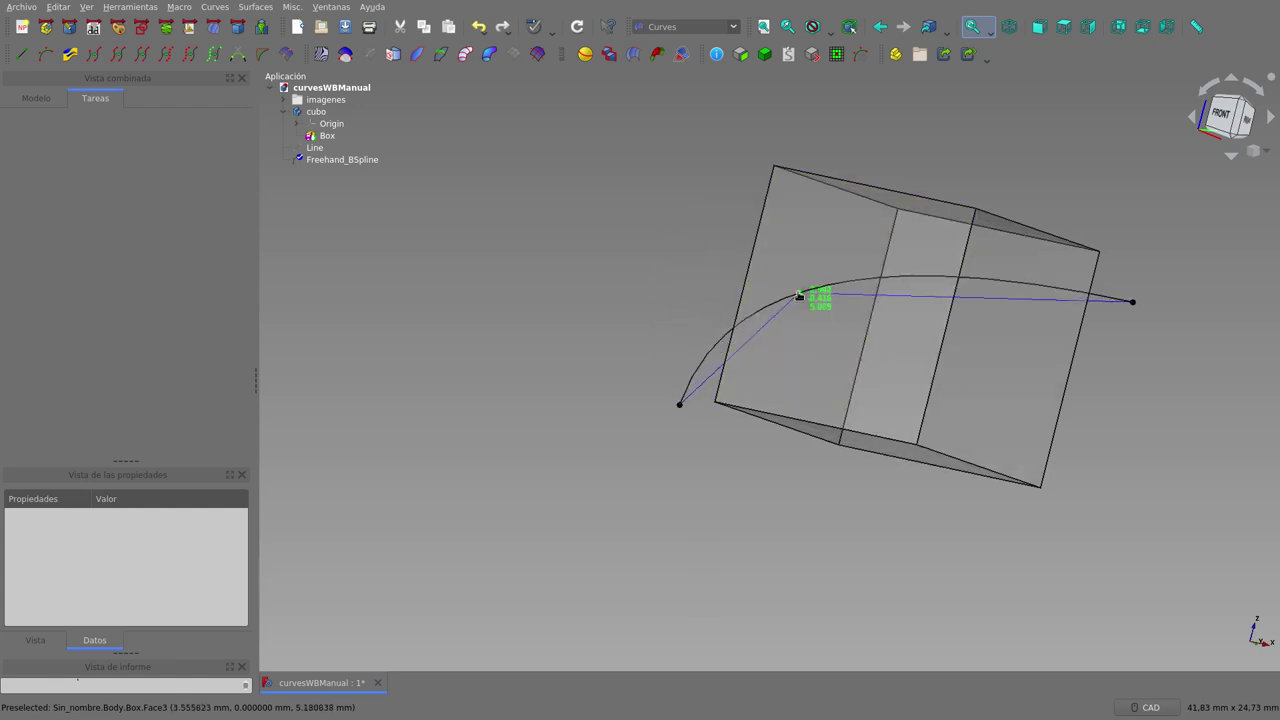
{"action": "mouse_move", "coordinate": [590, 335]}
{"action": "middle_mouse_down"}
{"action": "mouse_move", "coordinate": [584, 440]}
{"action": "mouse_move", "coordinate": [554, 477]}
{"action": "mouse_move", "coordinate": [640, 469]}
{"action": "mouse_move", "coordinate": [686, 434]}
{"action": "mouse_move", "coordinate": [643, 400]}
{"action": "mouse_move", "coordinate": [670, 444]}
{"action": "middle_mouse_up"}
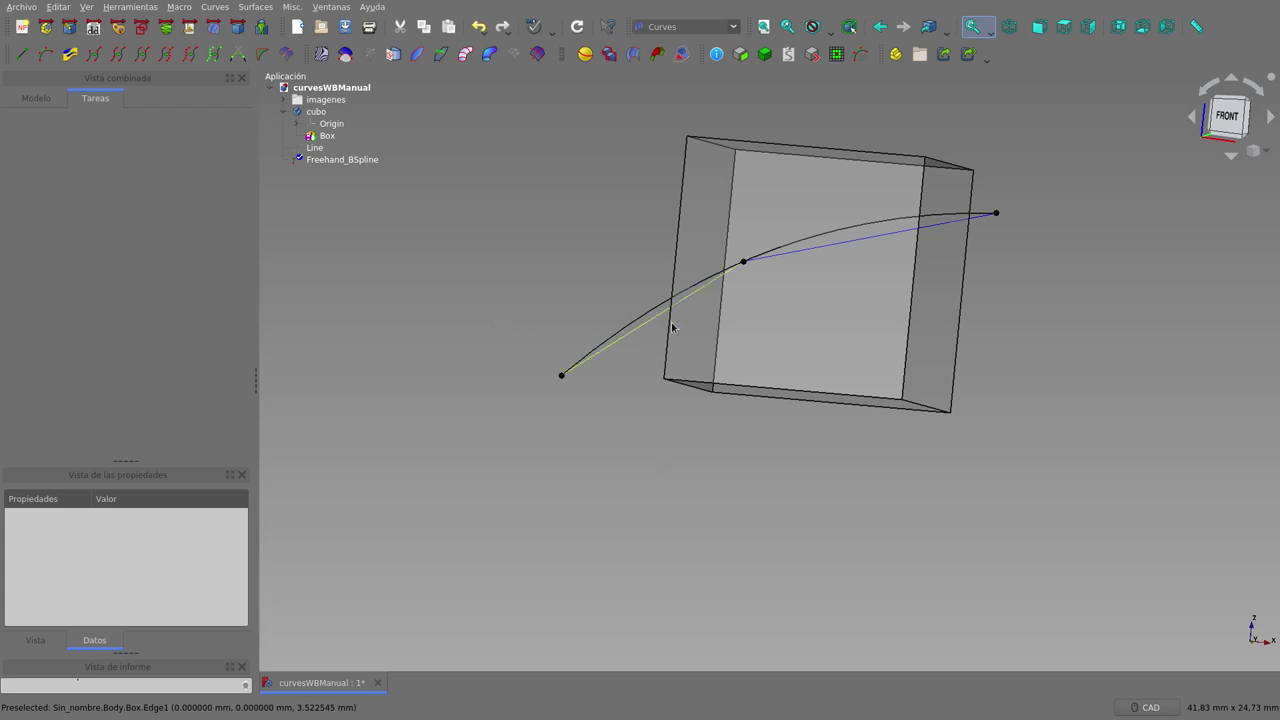
{"action": "left_click", "coordinate": [327, 135]}
{"action": "key", "text": "space"}
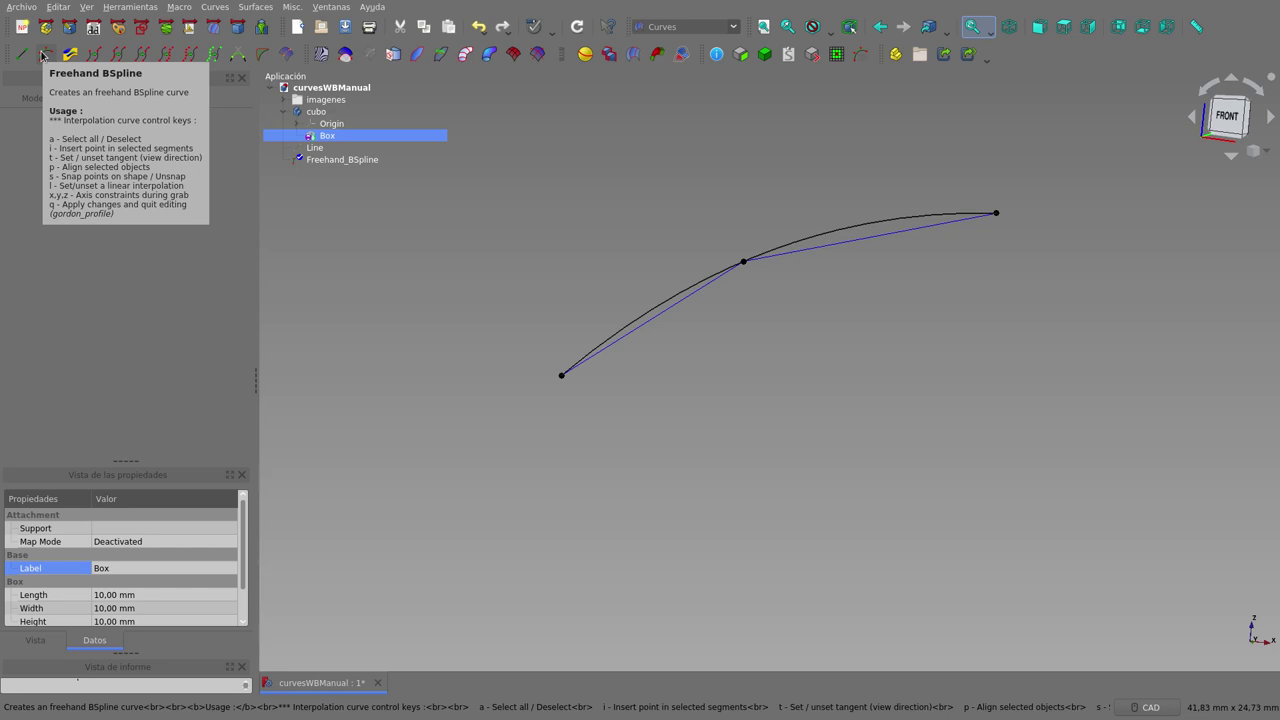
{"action": "left_click", "coordinate": [42, 56]}
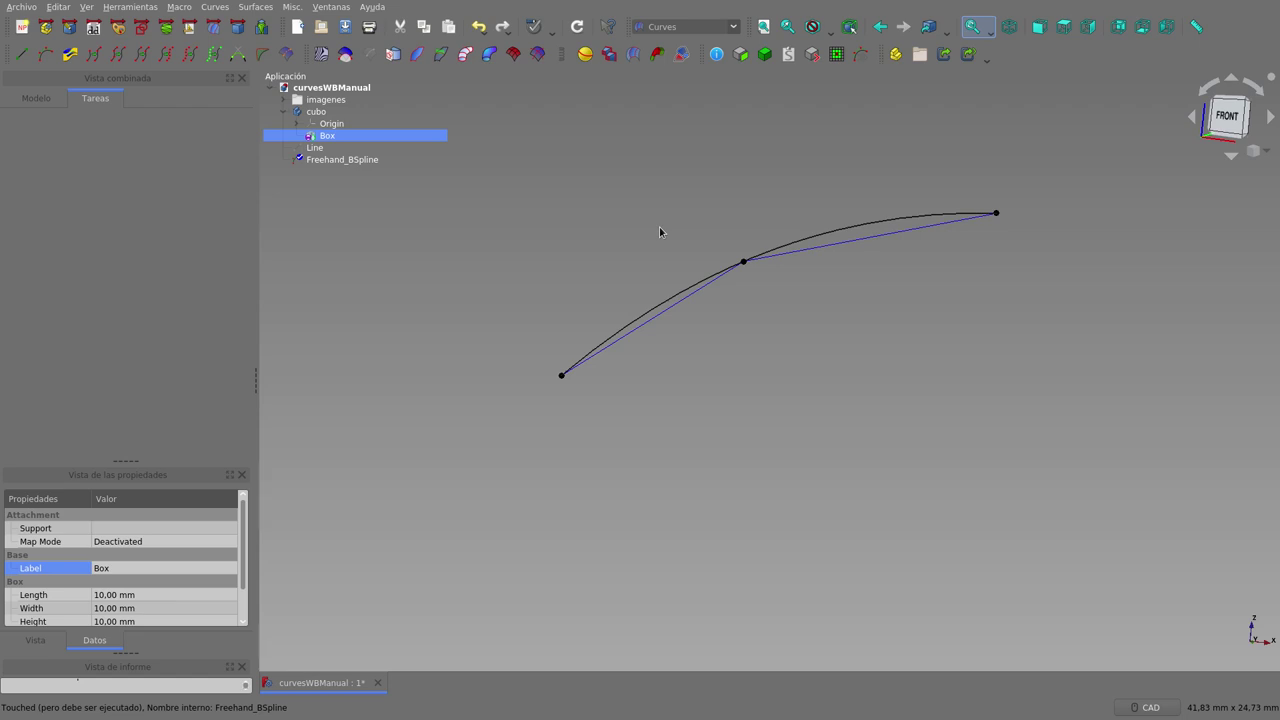
{"action": "left_click", "coordinate": [667, 236]}
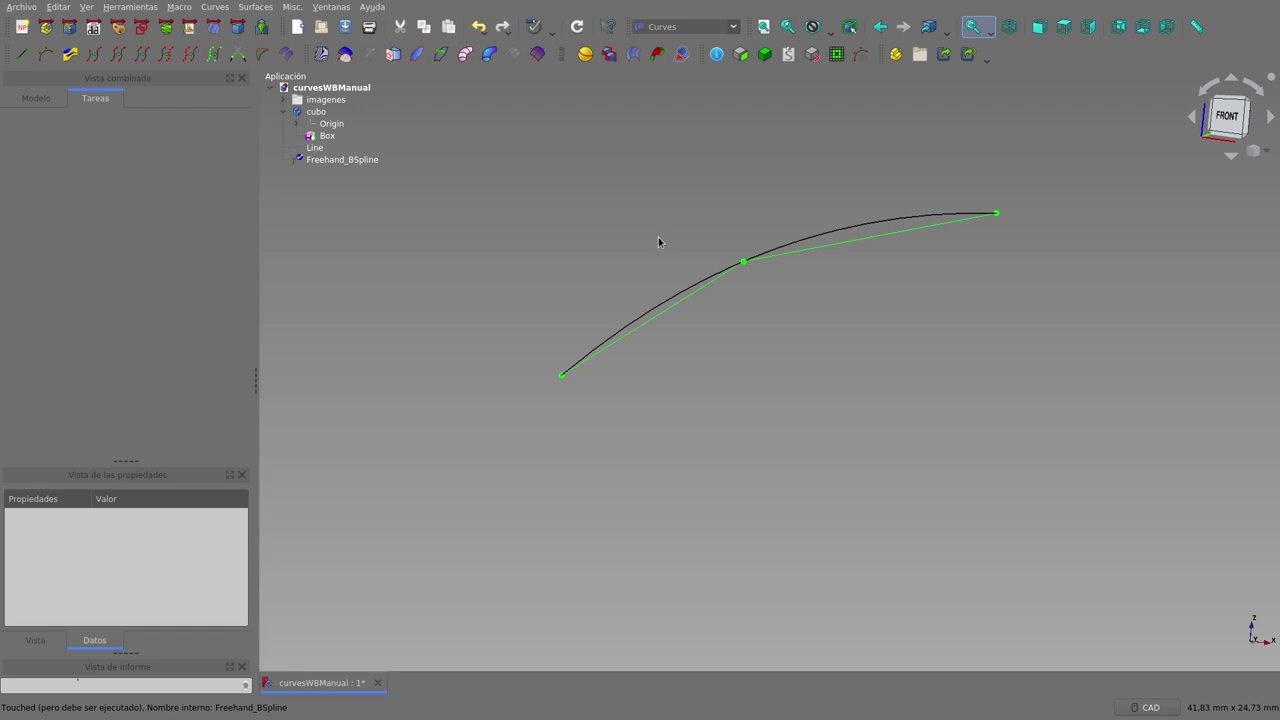
{"action": "left_click", "coordinate": [658, 238]}
{"action": "left_click", "coordinate": [658, 237]}
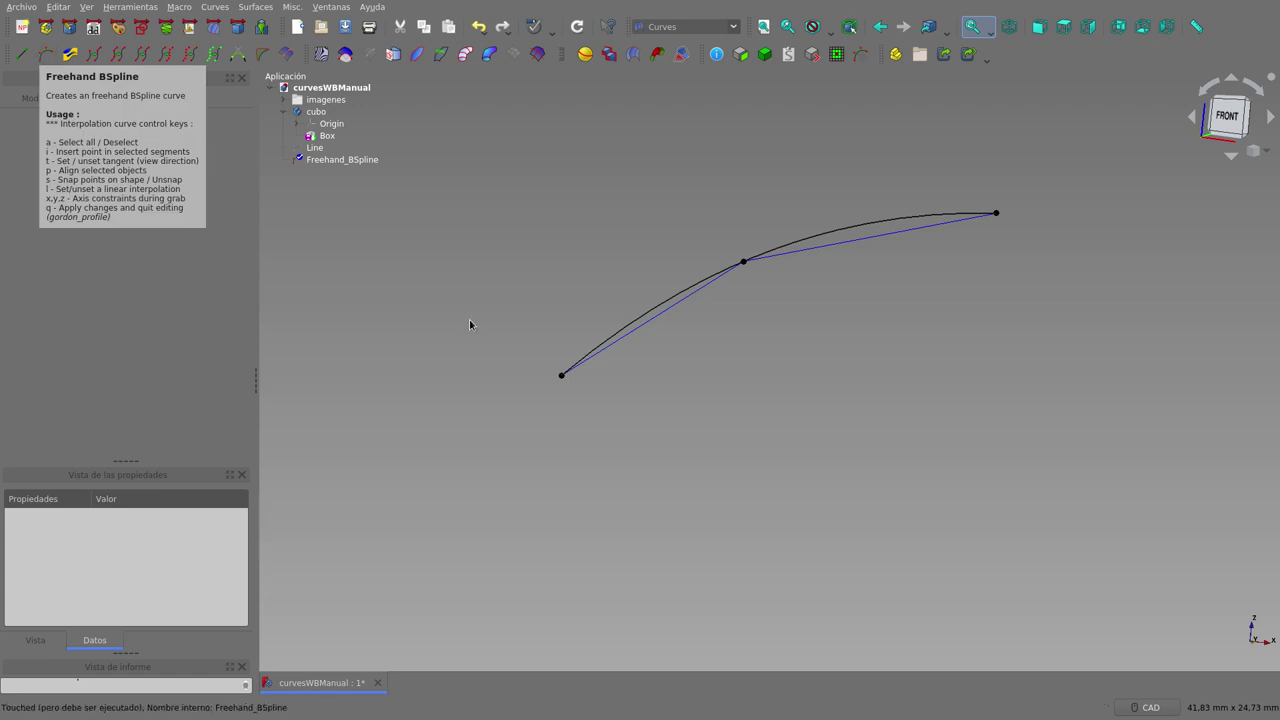
- Insert a new control point on the first control-polygon segment of the B-spline
{"action": "left_click", "coordinate": [659, 316]}
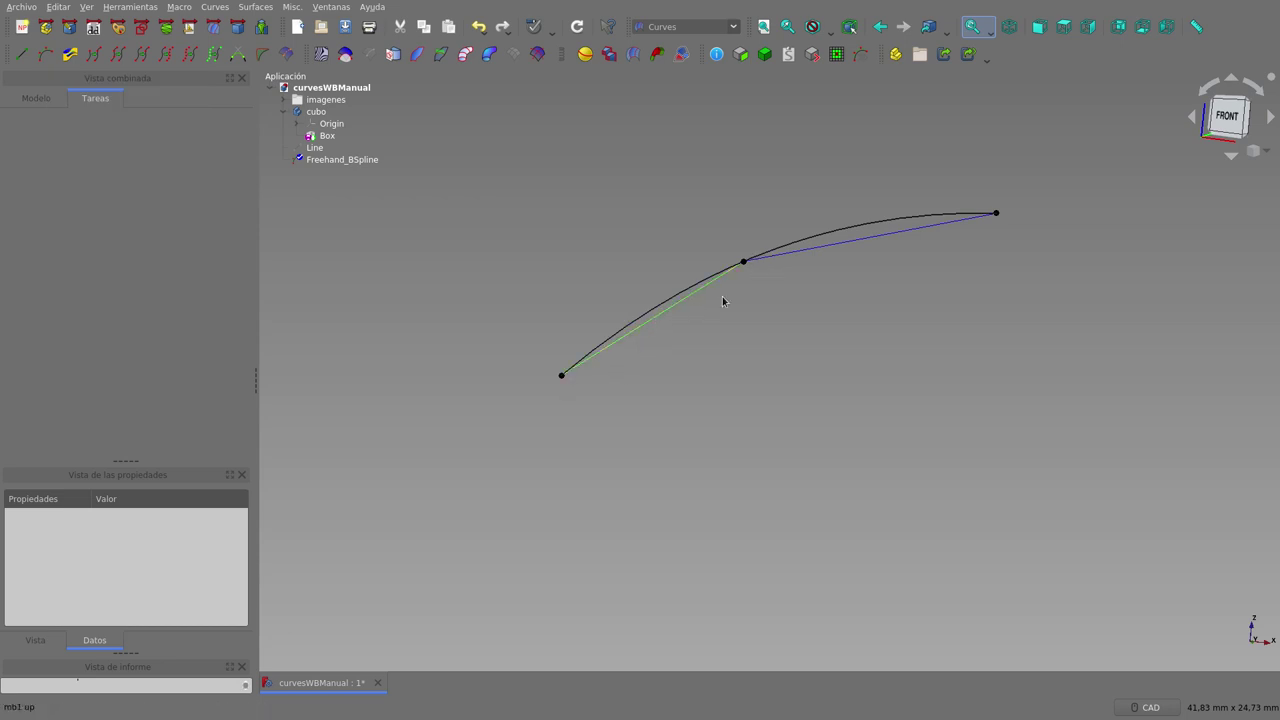
{"action": "left_click", "coordinate": [826, 253]}
{"action": "left_click", "coordinate": [669, 317]}
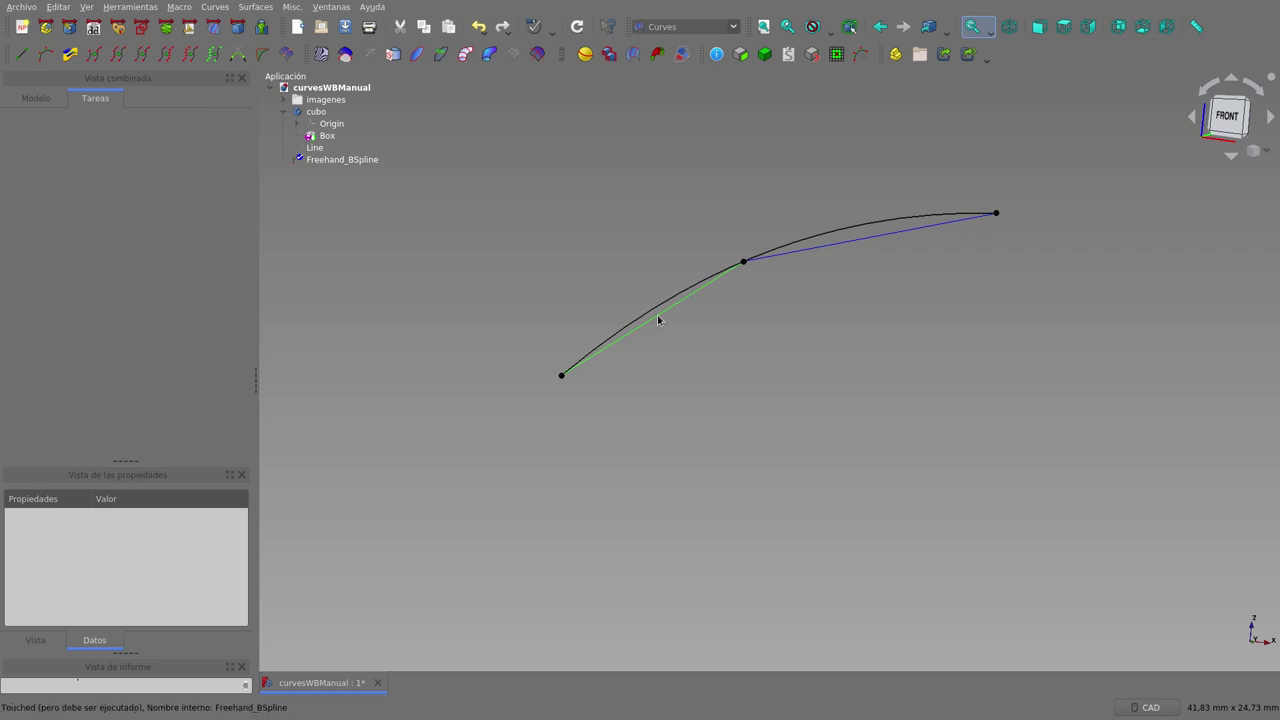
{"action": "key", "text": "i"}
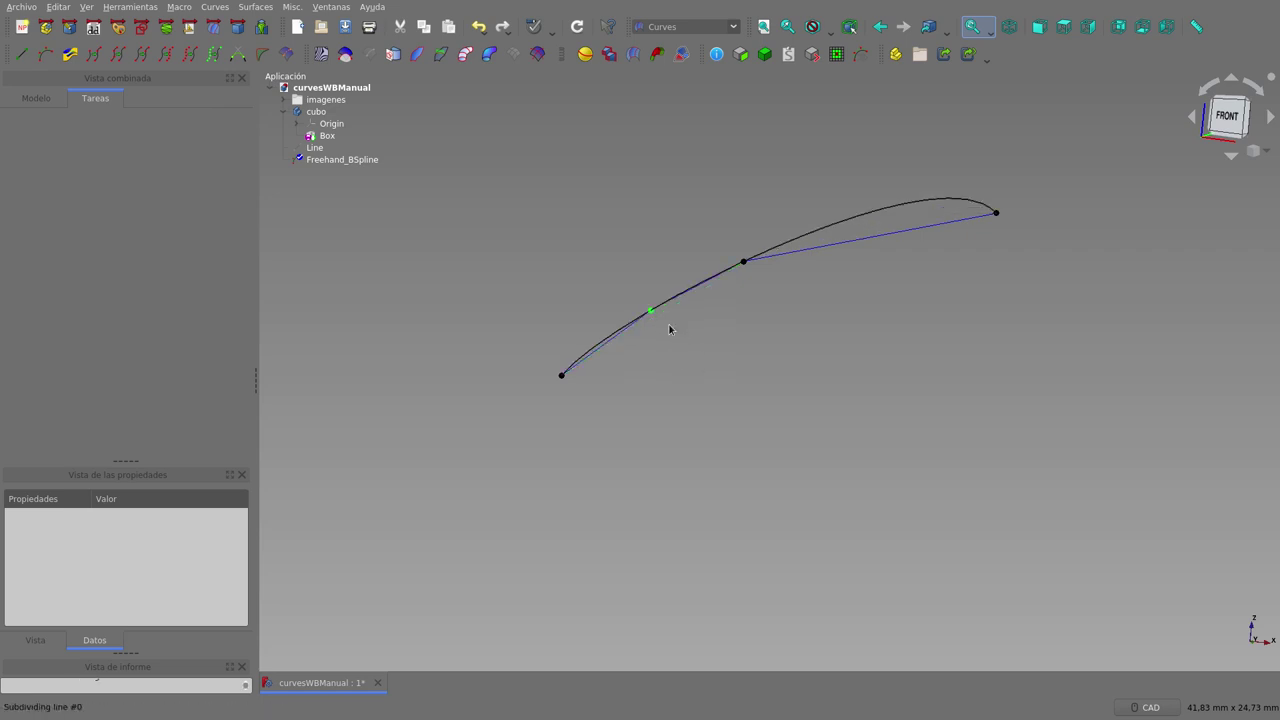
- Drag the upper, lower-left and middle control points to form a sweeping S-shaped curve
{"action": "left_click_drag", "start_coordinate": [648, 309], "coordinate": [565, 249]}
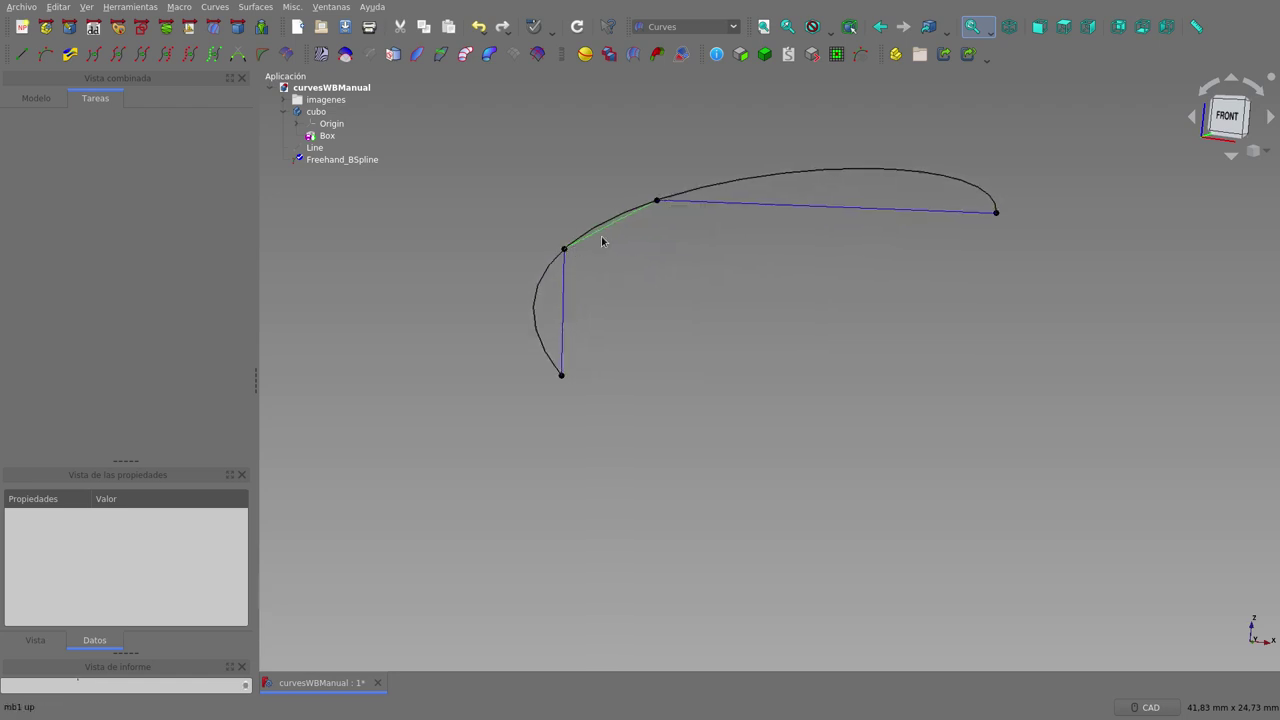
{"action": "mouse_move", "coordinate": [658, 200]}
{"action": "left_mouse_down"}
{"action": "mouse_move", "coordinate": [770, 191]}
{"action": "mouse_move", "coordinate": [765, 313]}
{"action": "left_mouse_up"}
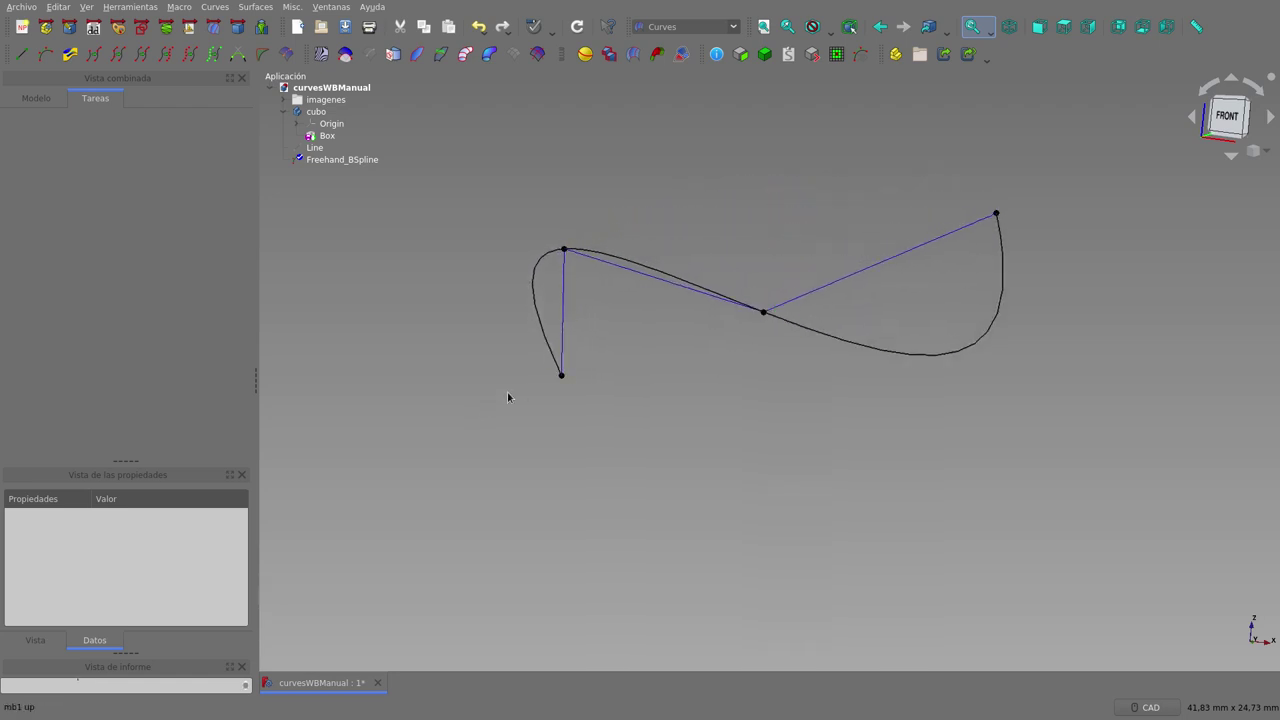
{"action": "left_click_drag", "start_coordinate": [562, 377], "coordinate": [521, 409]}
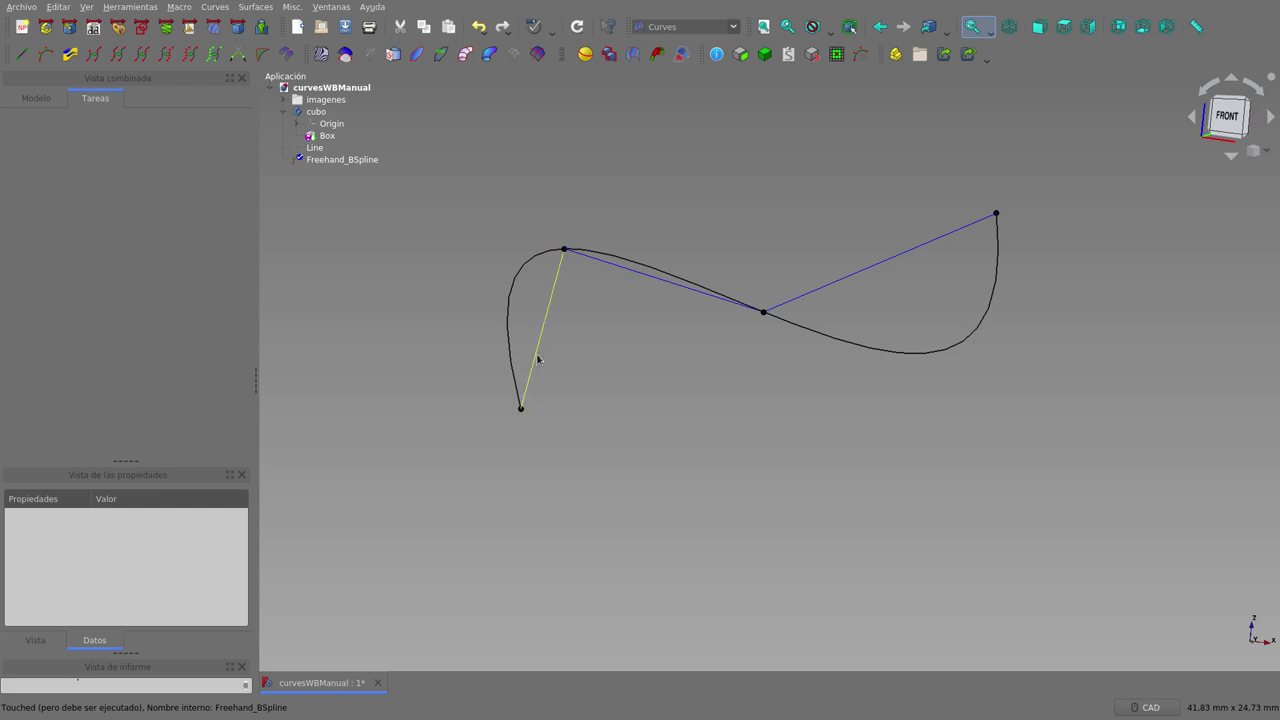
{"action": "mouse_move", "coordinate": [764, 312]}
{"action": "left_mouse_down"}
{"action": "mouse_move", "coordinate": [712, 346]}
{"action": "mouse_move", "coordinate": [774, 303]}
{"action": "left_mouse_up"}
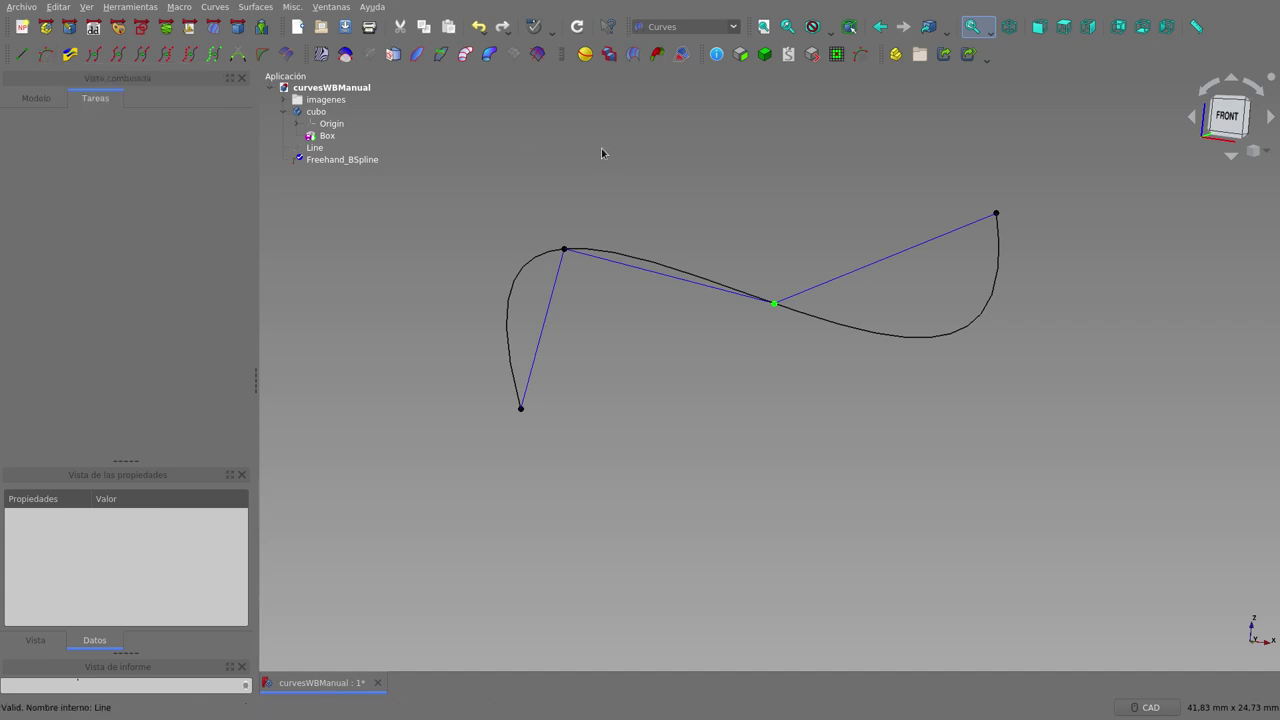
- Align the control points of both control-polygon segments into a line, then orbit to see the depth bend
{"action": "left_click", "coordinate": [761, 170]}
{"action": "left_click", "coordinate": [528, 380]}
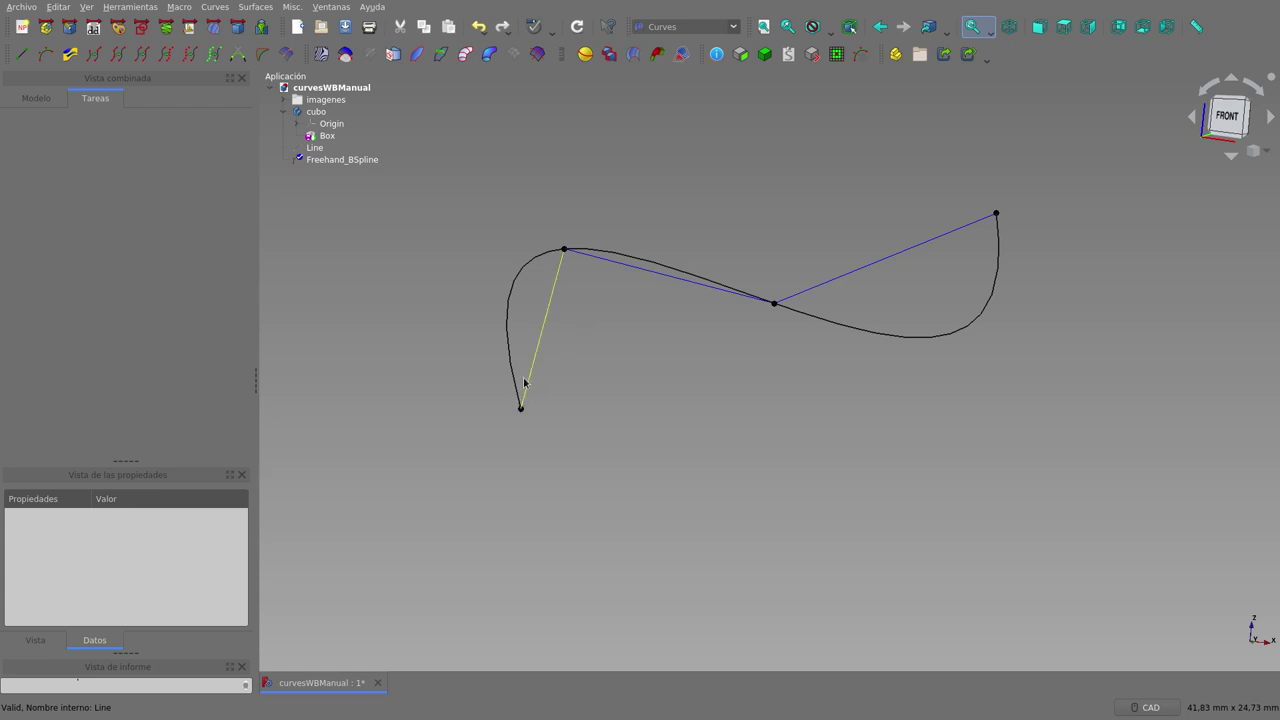
{"action": "left_click", "coordinate": [853, 271]}
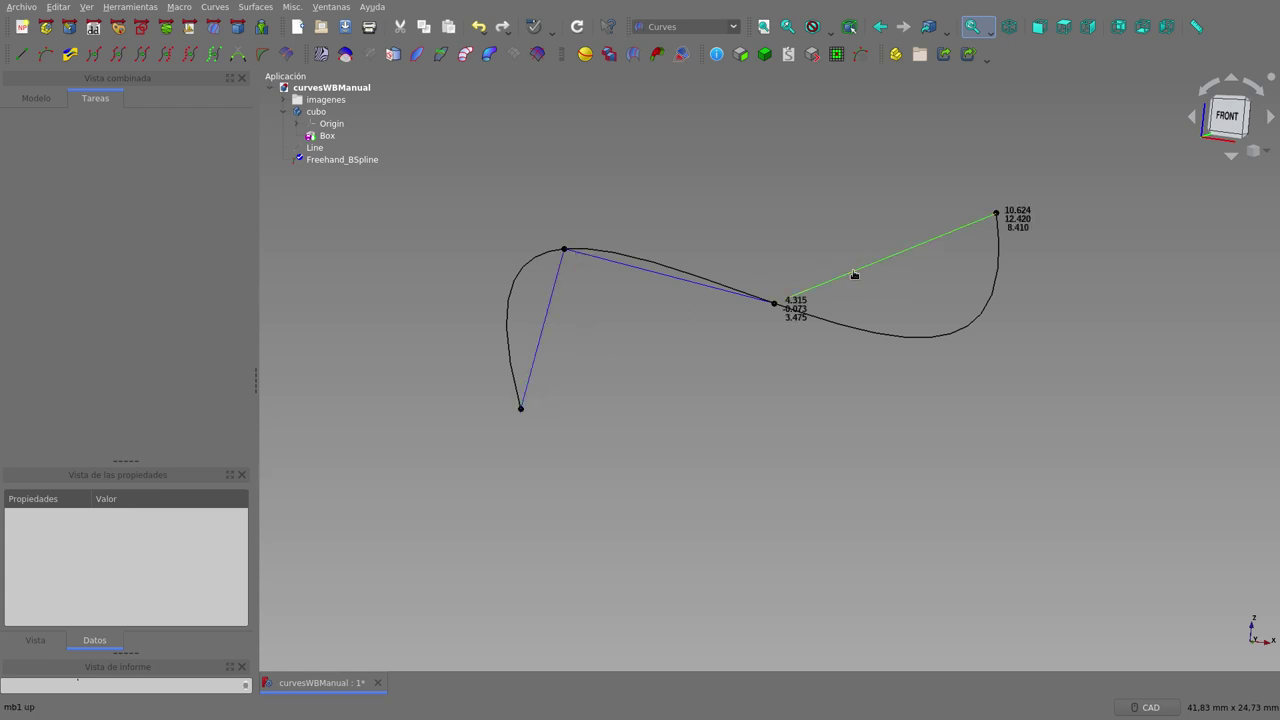
{"action": "left_click", "coordinate": [549, 329], "text": "ctrl"}
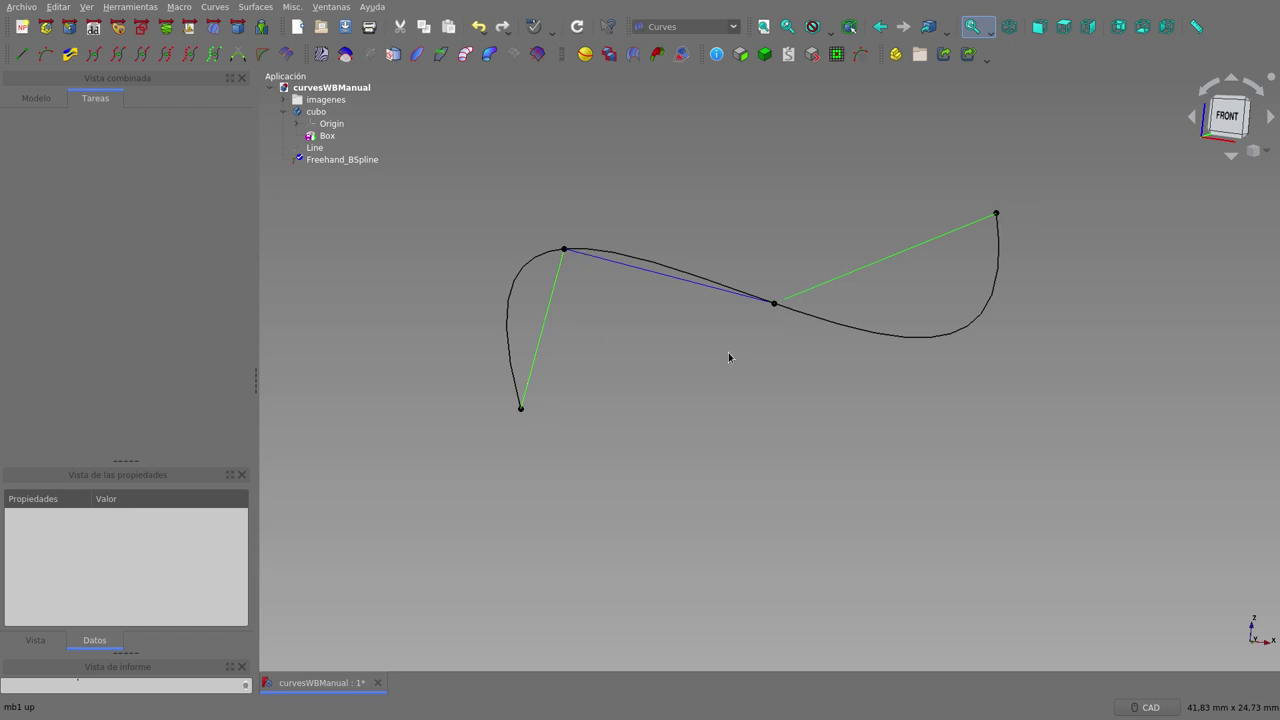
{"action": "key", "text": "a"}
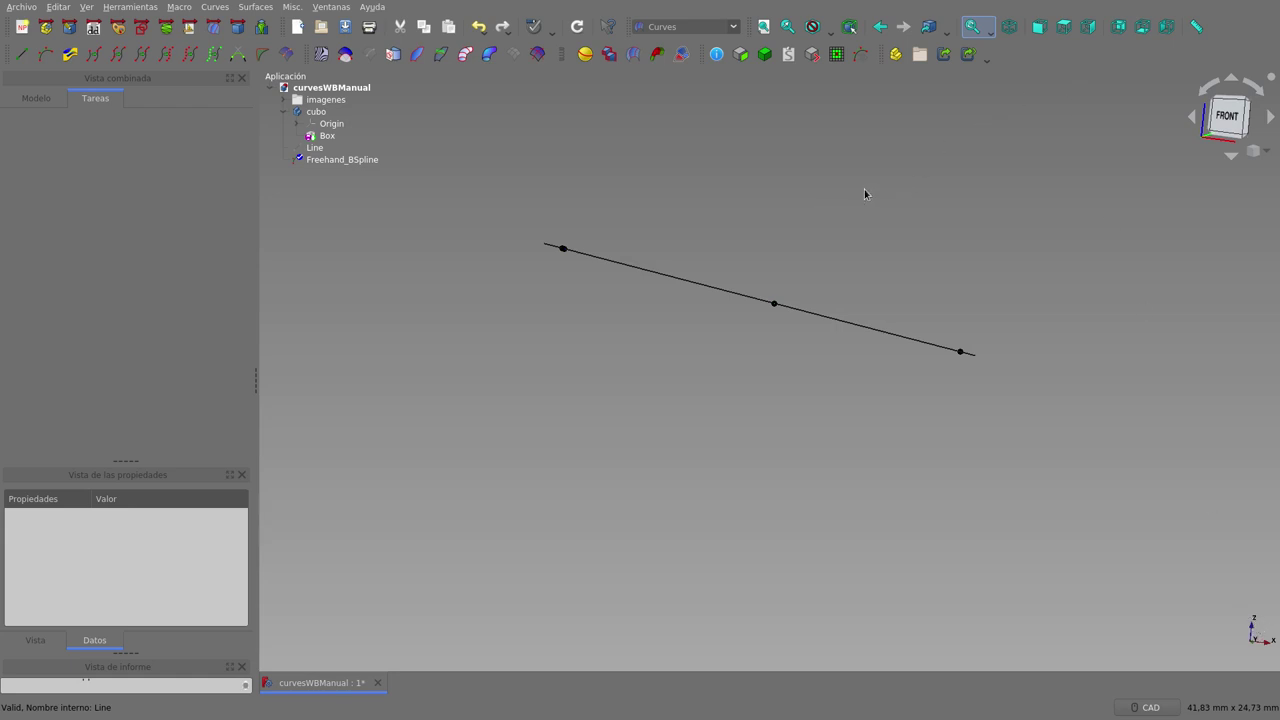
{"action": "middle_click_drag", "start_coordinate": [864, 189], "coordinate": [831, 218]}
{"action": "scroll", "coordinate": [833, 188], "scroll_direction": "down", "scroll_amount": 2}
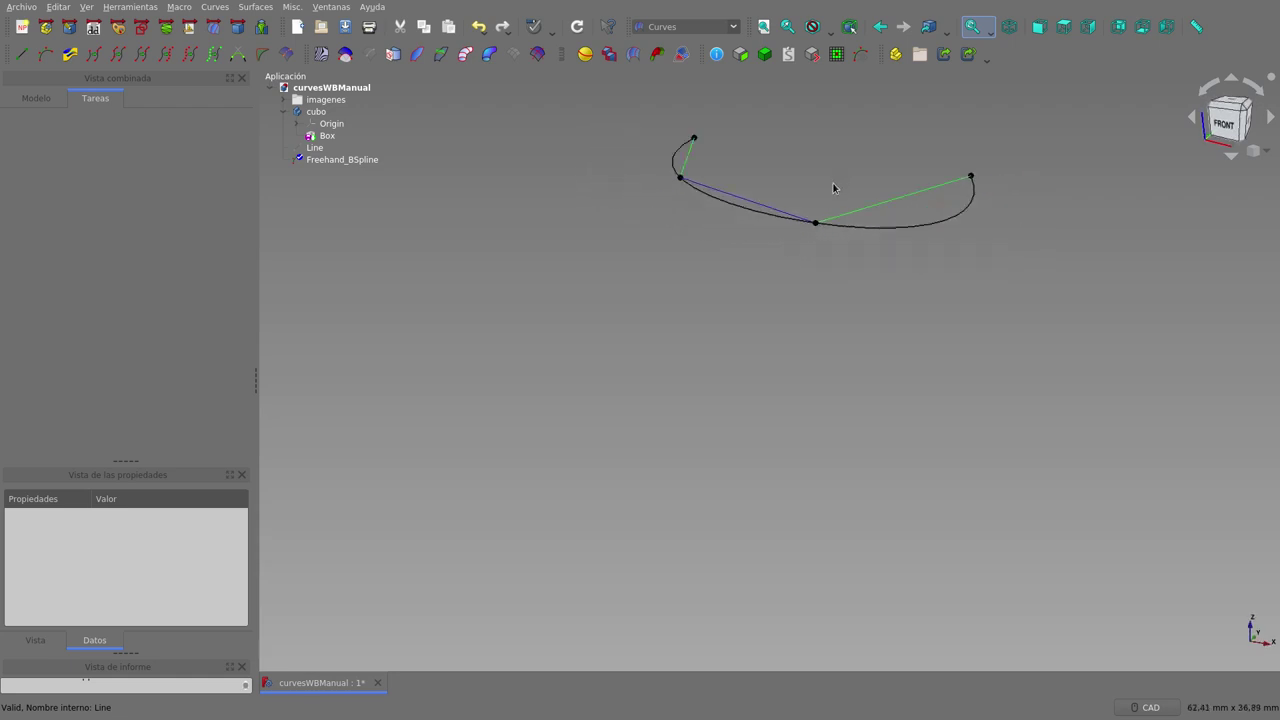
{"action": "scroll", "coordinate": [829, 166], "scroll_direction": "up", "scroll_amount": 2}
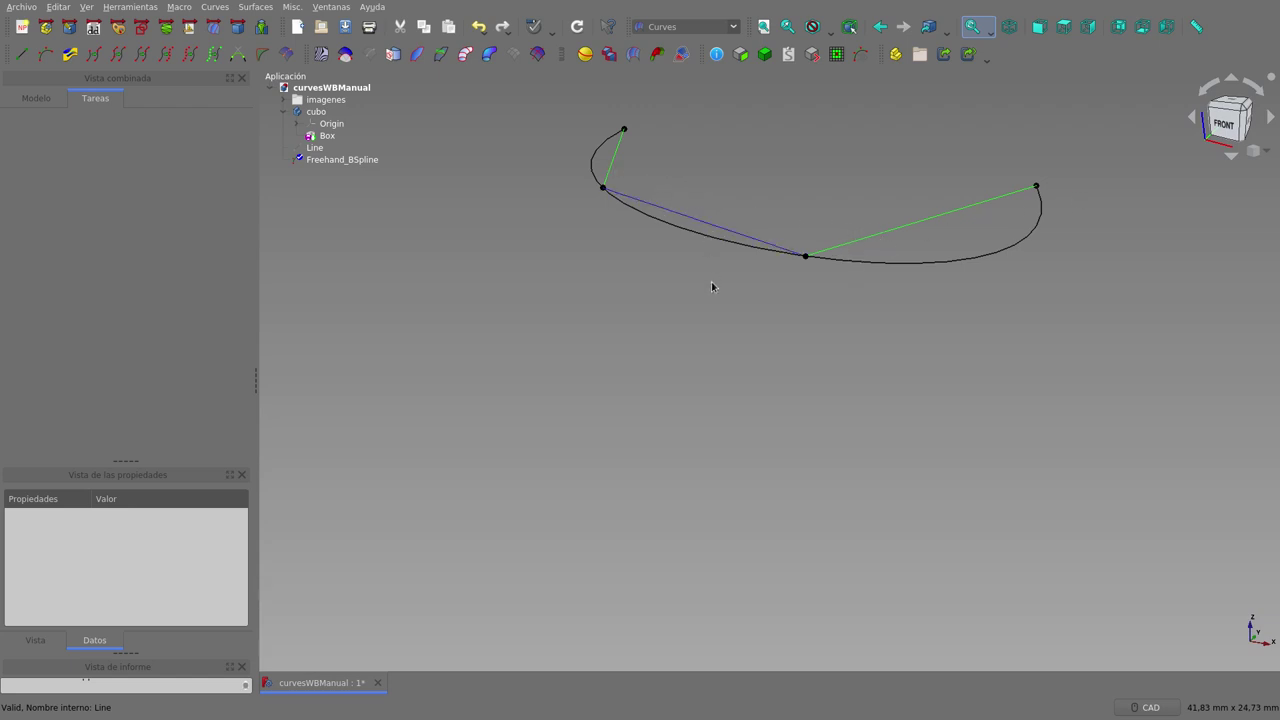
- In Top view, align the middle and left control segments so the third point lines up, forming a check mark
{"action": "left_click", "coordinate": [1063, 30]}
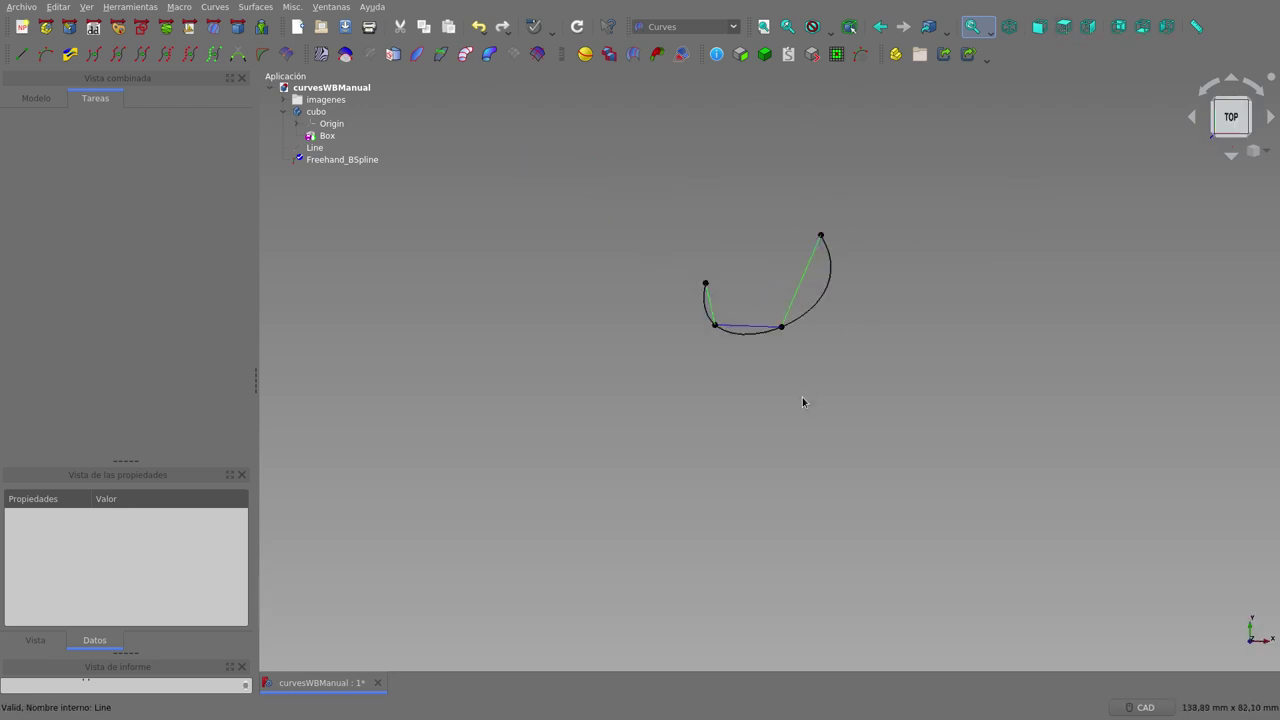
{"action": "scroll", "coordinate": [751, 298], "scroll_direction": "up", "scroll_amount": 3}
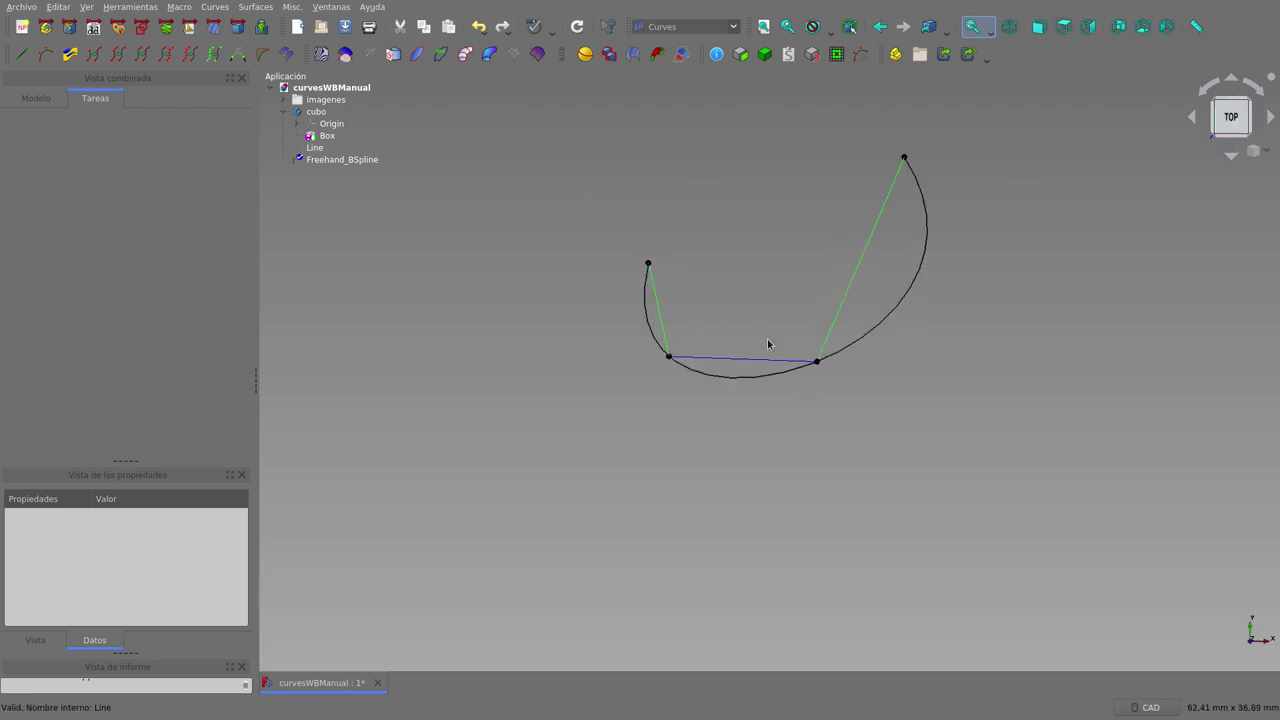
{"action": "left_click", "coordinate": [736, 358]}
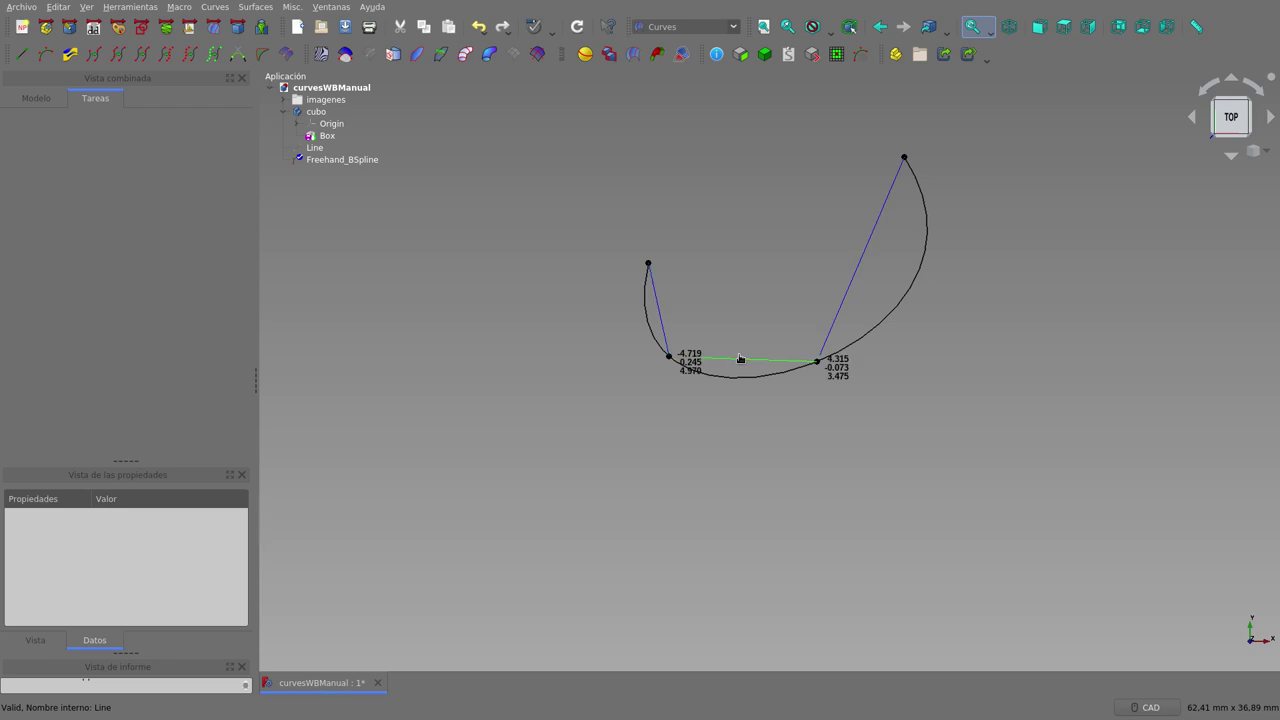
{"action": "left_click", "coordinate": [663, 321], "text": "ctrl"}
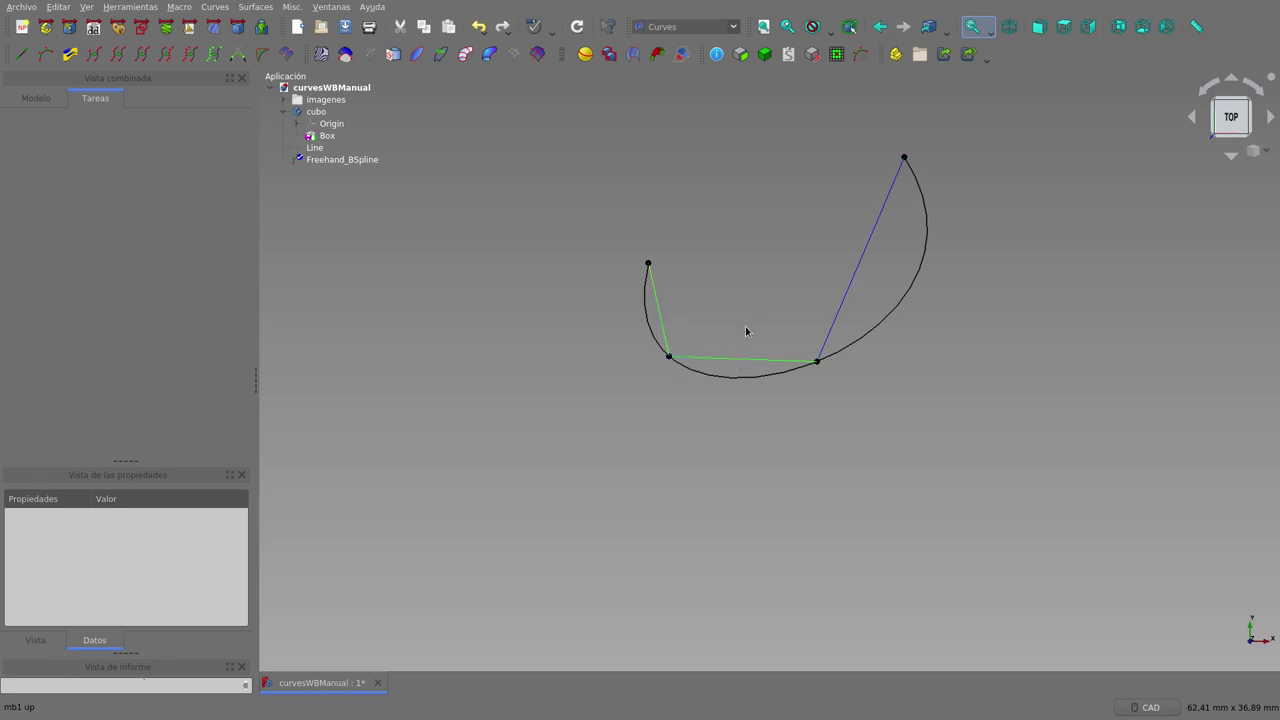
{"action": "left_click", "coordinate": [748, 359]}
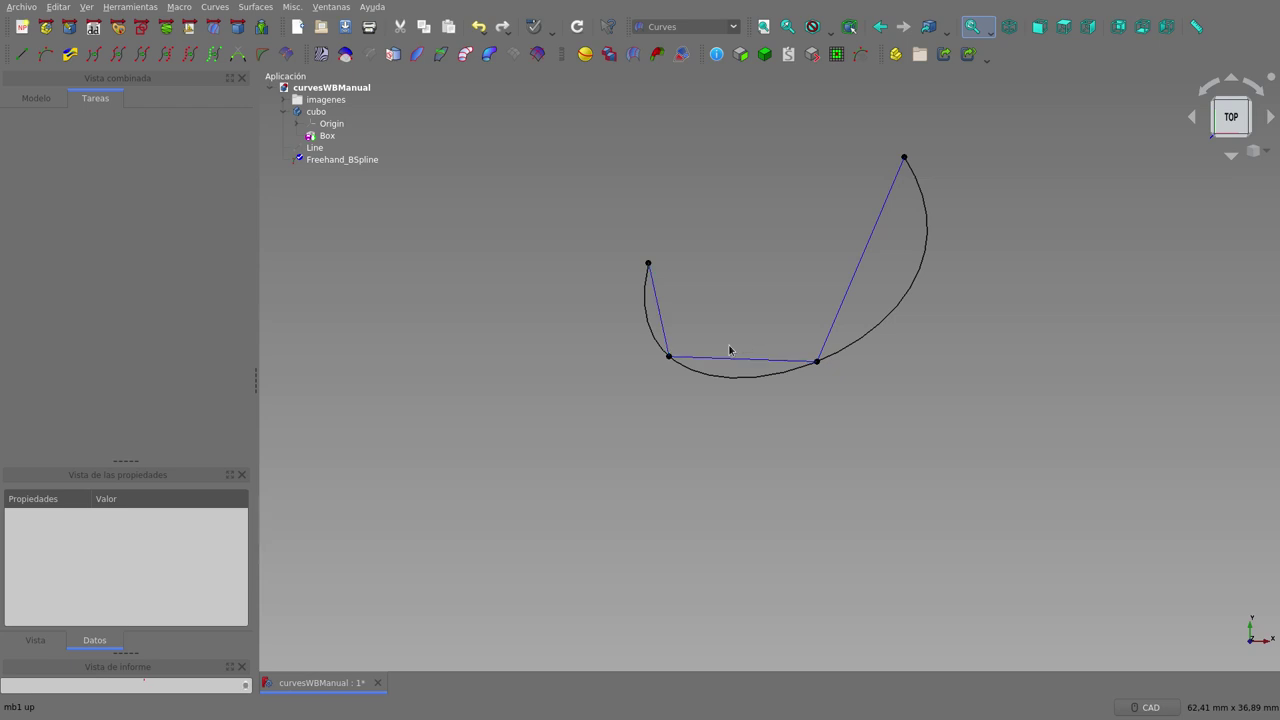
{"action": "left_click", "coordinate": [661, 321], "text": "ctrl"}
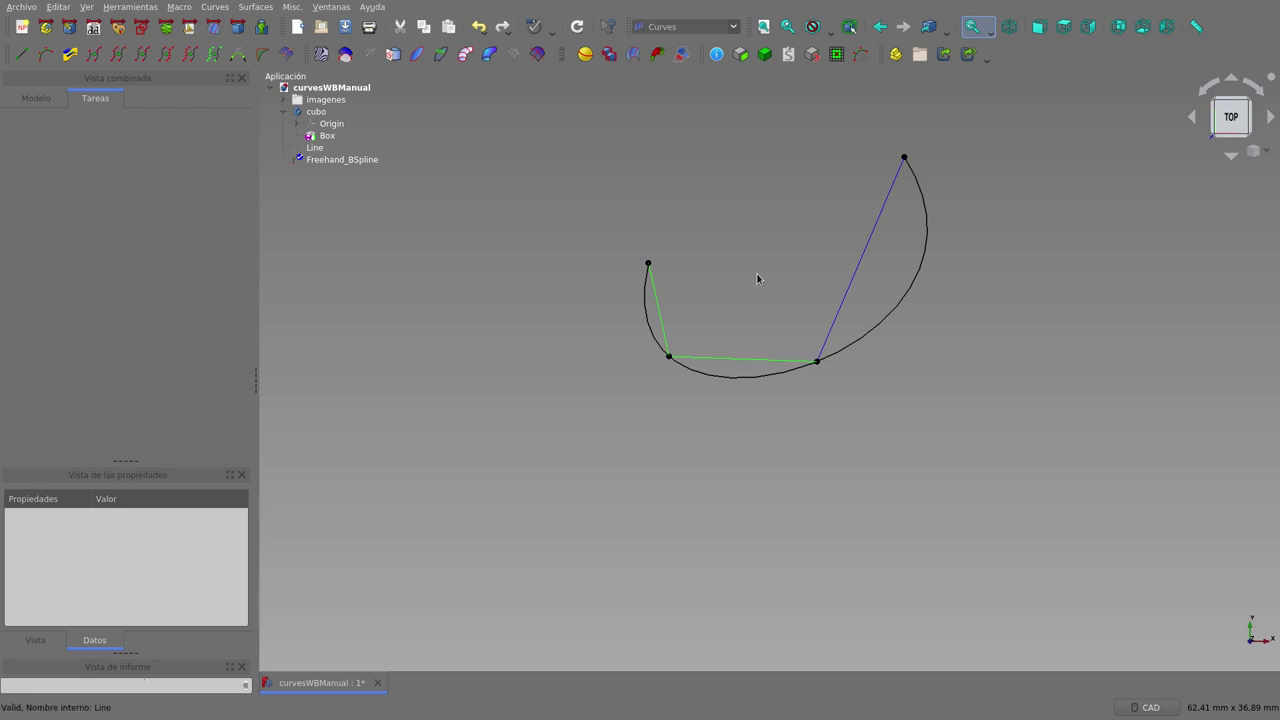
{"action": "key", "text": "t"}
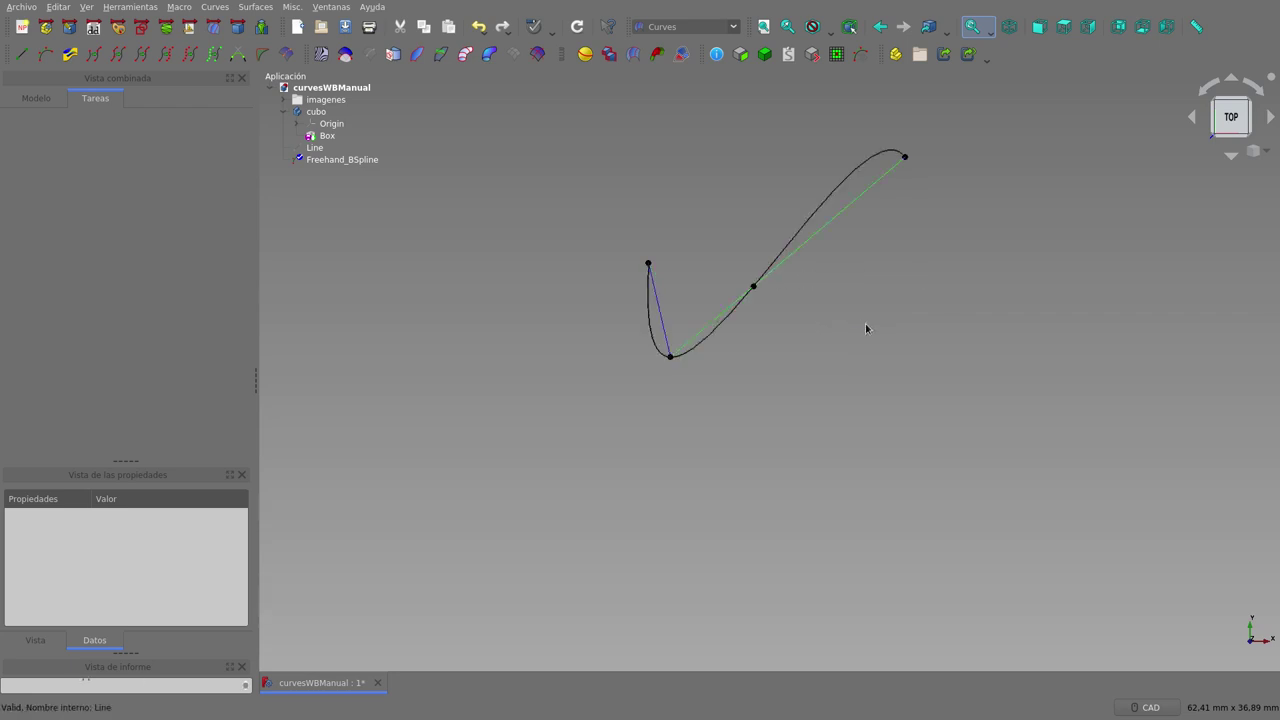
{"action": "left_click", "coordinate": [780, 405]}
{"action": "mouse_move", "coordinate": [780, 405]}
{"action": "middle_mouse_down"}
{"action": "mouse_move", "coordinate": [724, 251]}
{"action": "mouse_move", "coordinate": [720, 194]}
{"action": "mouse_move", "coordinate": [746, 286]}
{"action": "mouse_move", "coordinate": [792, 347]}
{"action": "mouse_move", "coordinate": [740, 300]}
{"action": "mouse_move", "coordinate": [651, 280]}
{"action": "mouse_move", "coordinate": [671, 249]}
{"action": "mouse_move", "coordinate": [857, 300]}
{"action": "middle_mouse_up"}
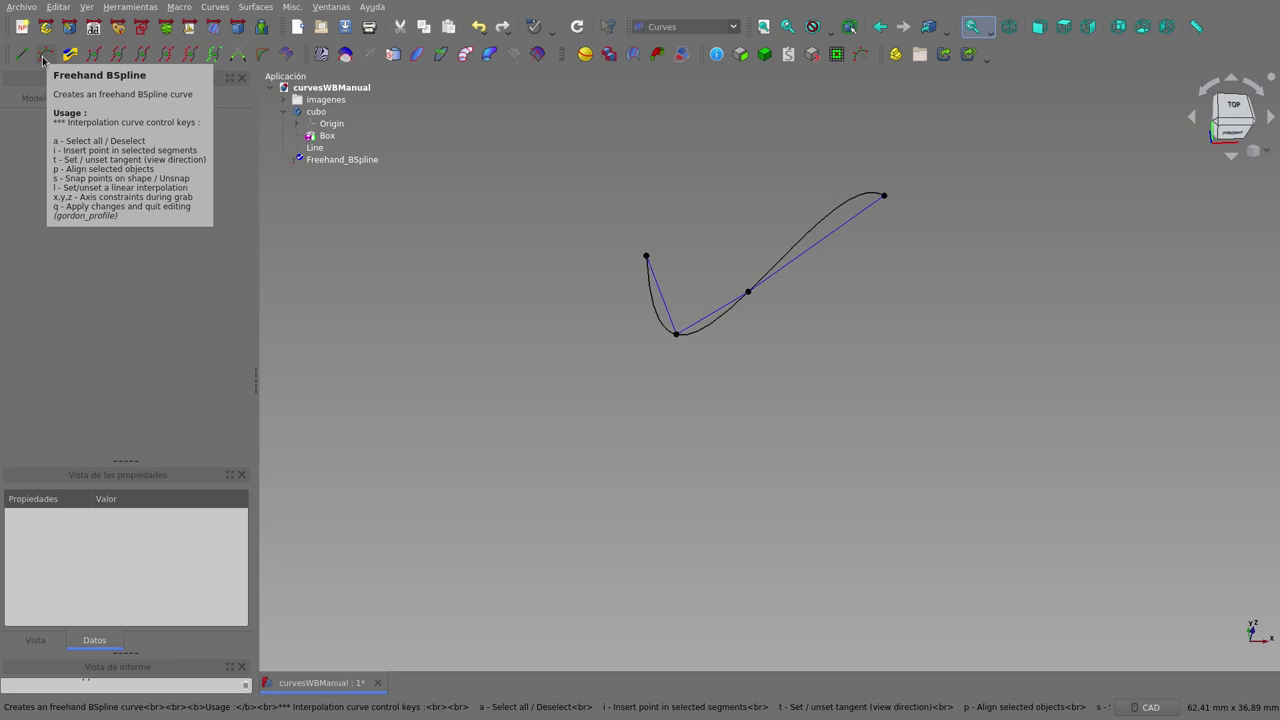
- Resume editing the Freehand_BSpline and zoom to frame its control points
{"action": "left_click", "coordinate": [43, 60]}
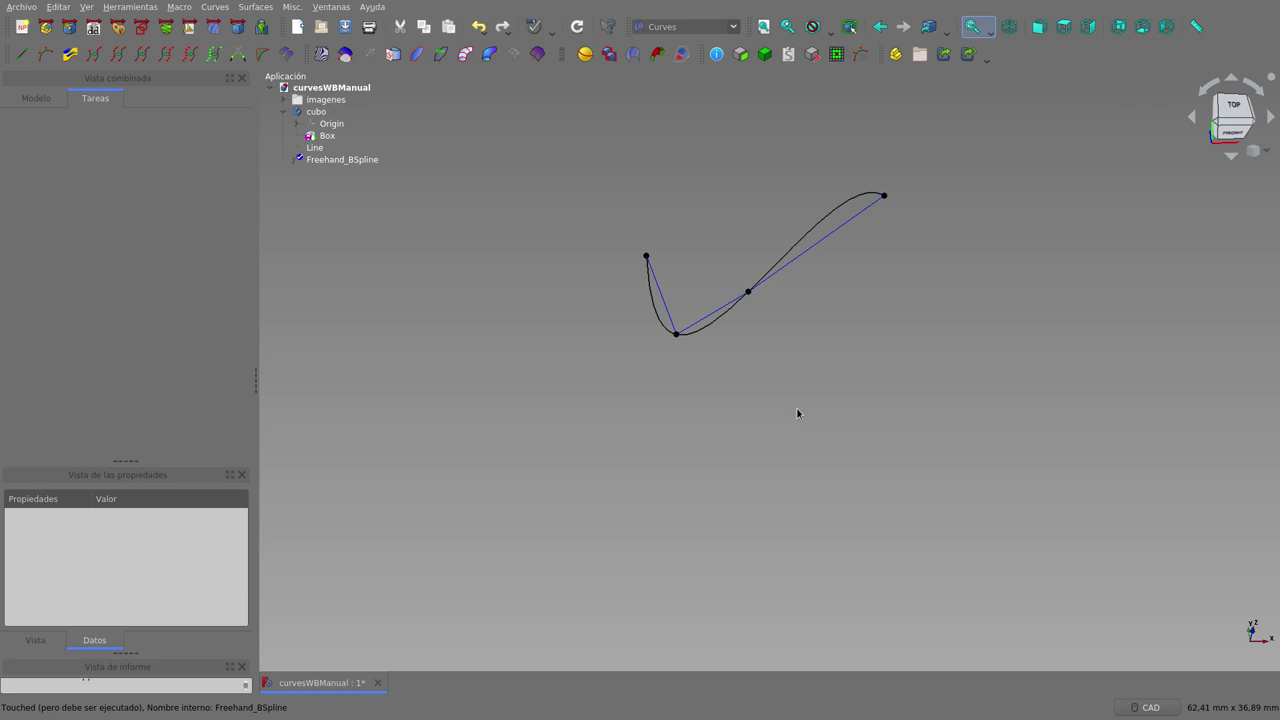
{"action": "scroll", "coordinate": [806, 194], "scroll_direction": "up", "scroll_amount": 2}
{"action": "scroll", "coordinate": [806, 194], "scroll_direction": "up", "scroll_amount": 2}
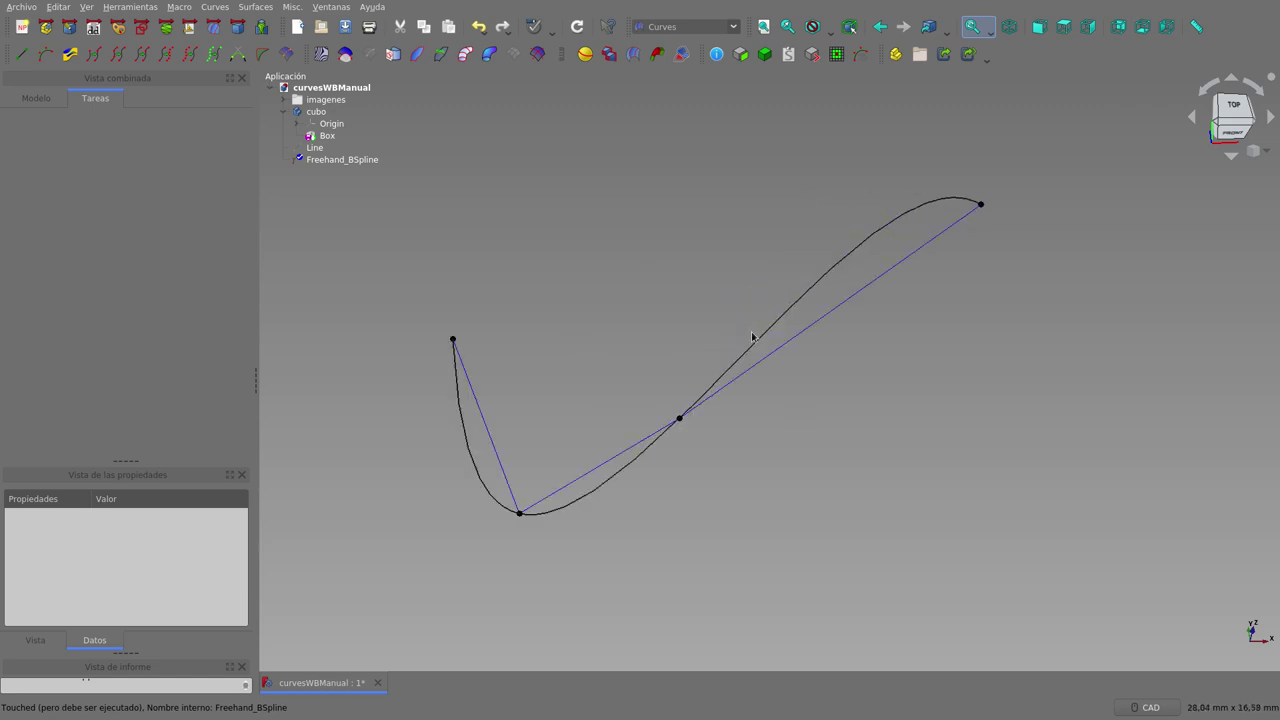
{"action": "scroll", "coordinate": [685, 400], "scroll_direction": "down", "scroll_amount": 2}
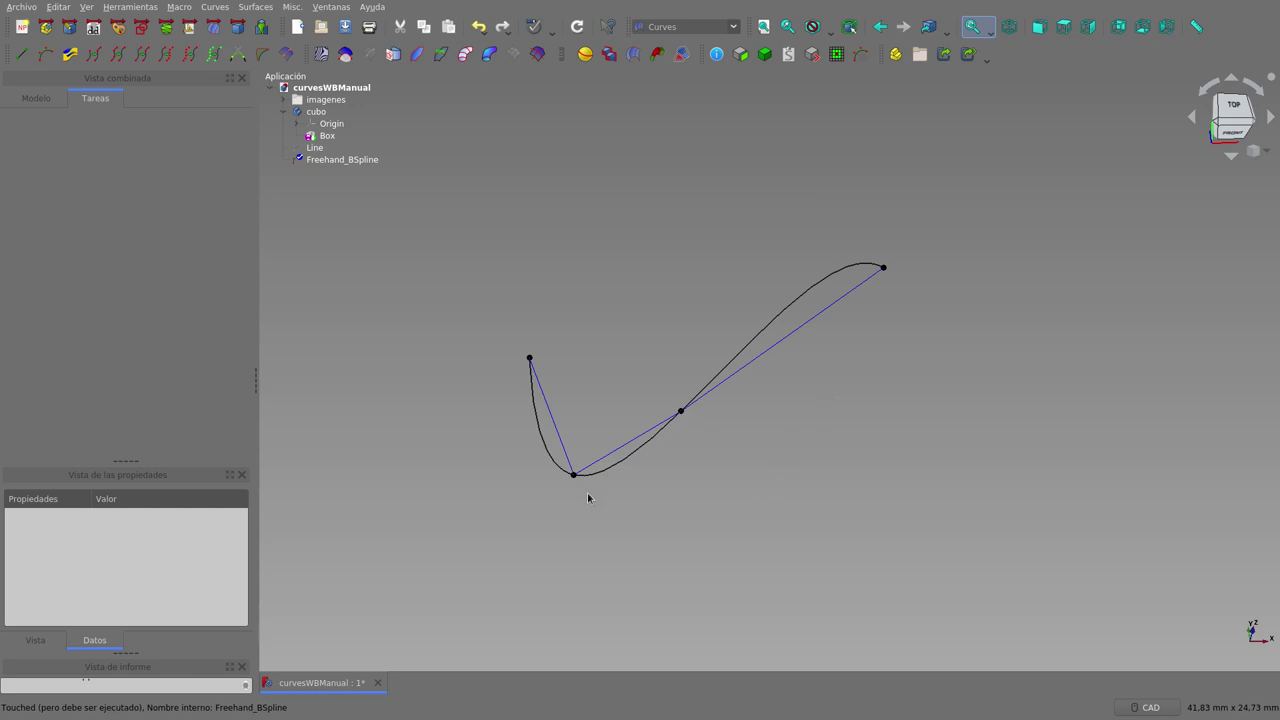
{"action": "scroll", "coordinate": [740, 463], "scroll_direction": "down", "scroll_amount": 2}
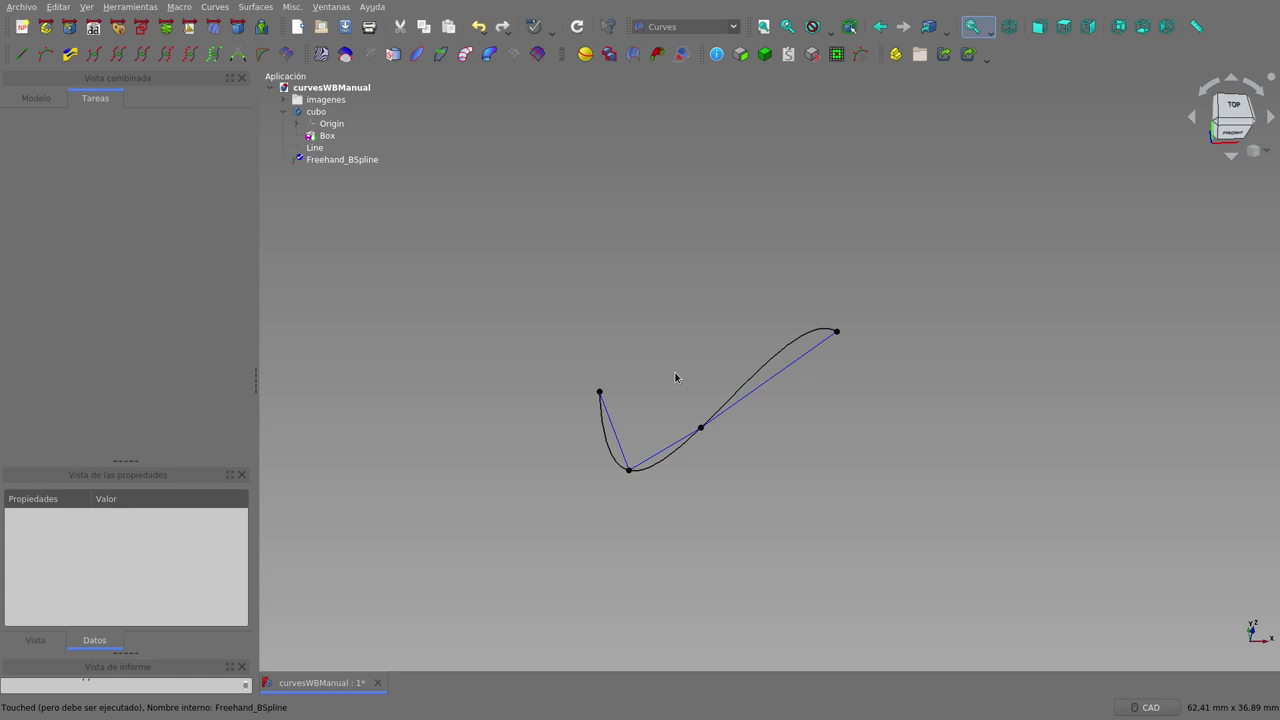
- Make the last section, from the middle point to the upper-right end, a straight linear segment
{"action": "left_click", "coordinate": [612, 428]}
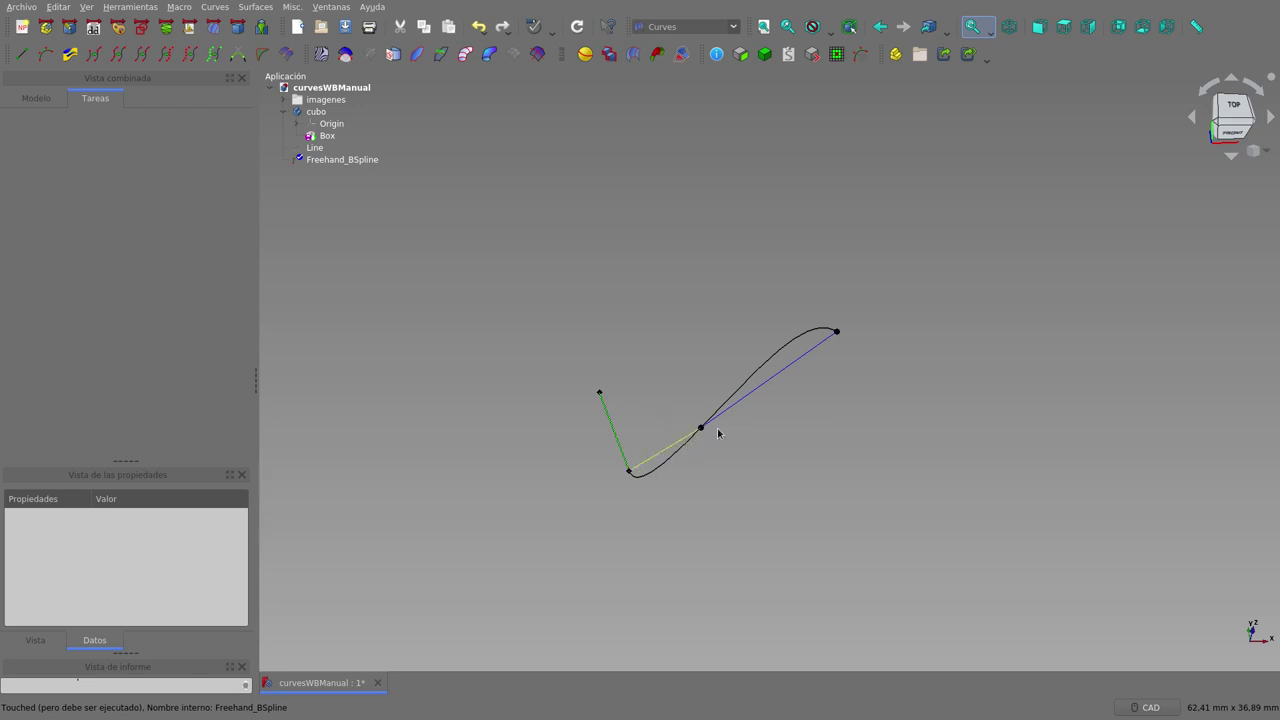
{"action": "left_click", "coordinate": [799, 420]}
{"action": "left_click", "coordinate": [782, 374]}
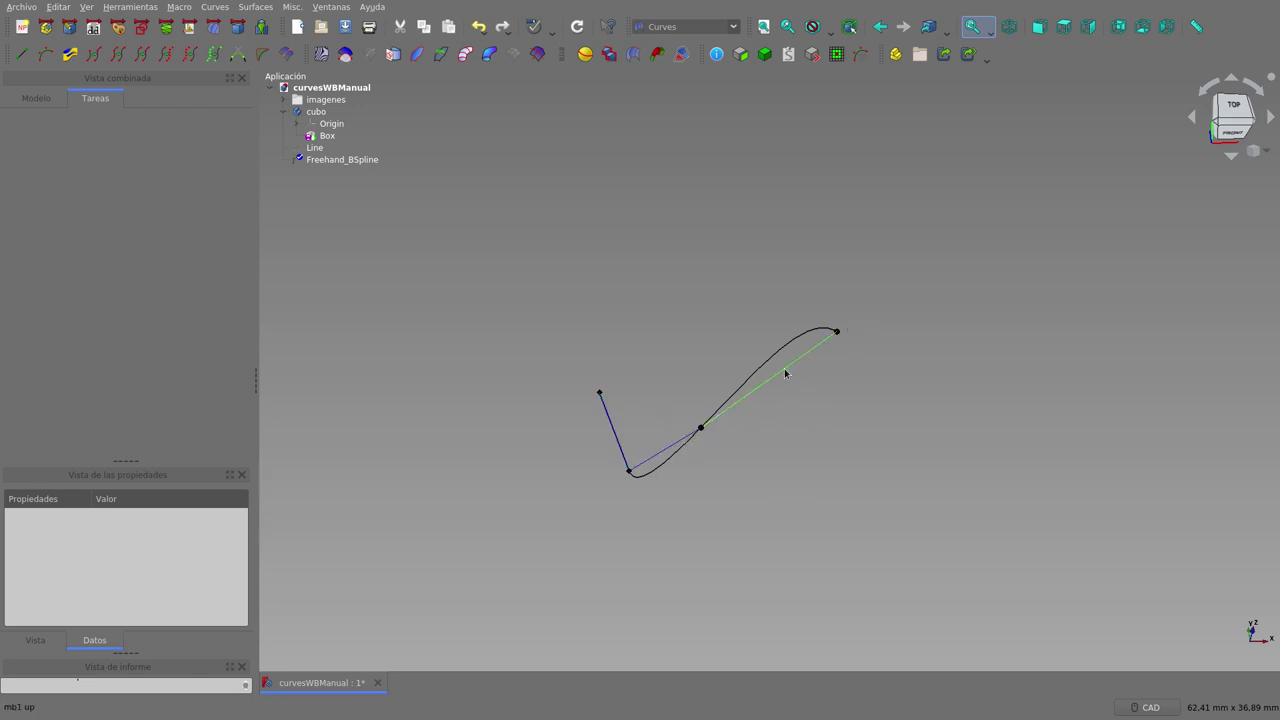
{"action": "key", "text": "l"}
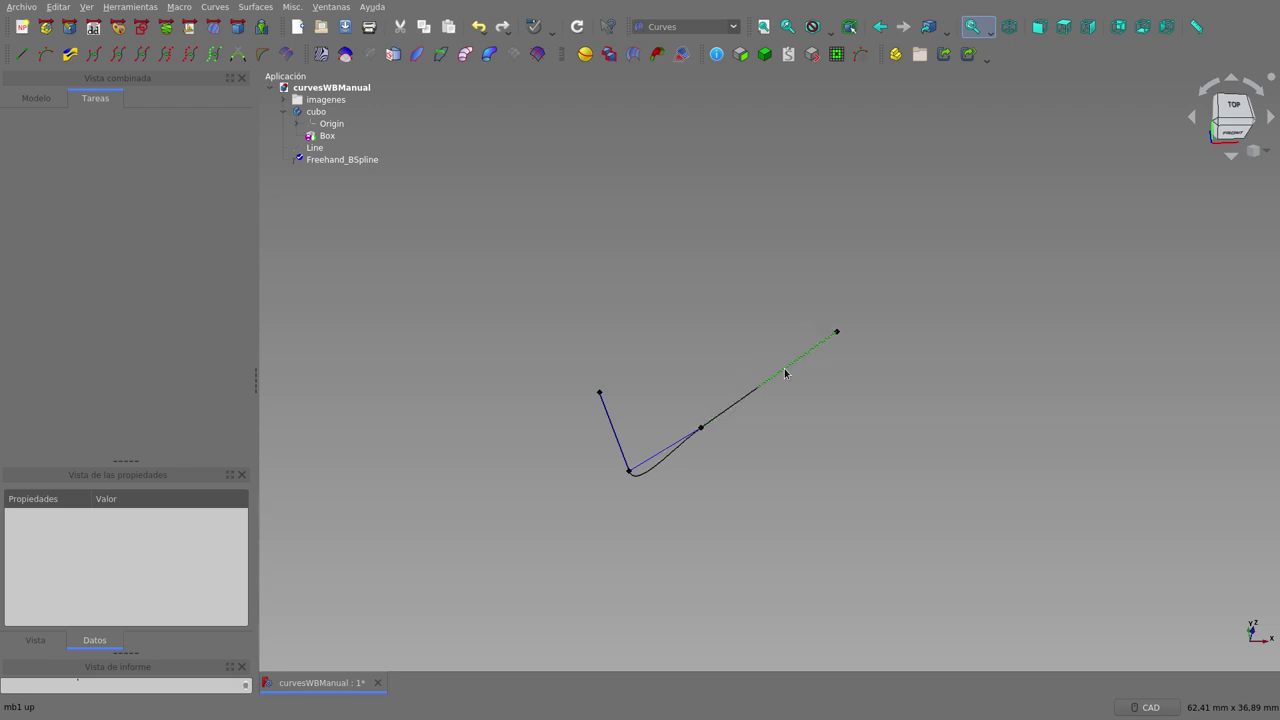
{"action": "mouse_move", "coordinate": [766, 440]}
{"action": "middle_mouse_down"}
{"action": "mouse_move", "coordinate": [686, 434]}
{"action": "mouse_move", "coordinate": [683, 374]}
{"action": "mouse_move", "coordinate": [686, 457]}
{"action": "mouse_move", "coordinate": [731, 491]}
{"action": "mouse_move", "coordinate": [763, 491]}
{"action": "middle_mouse_up"}
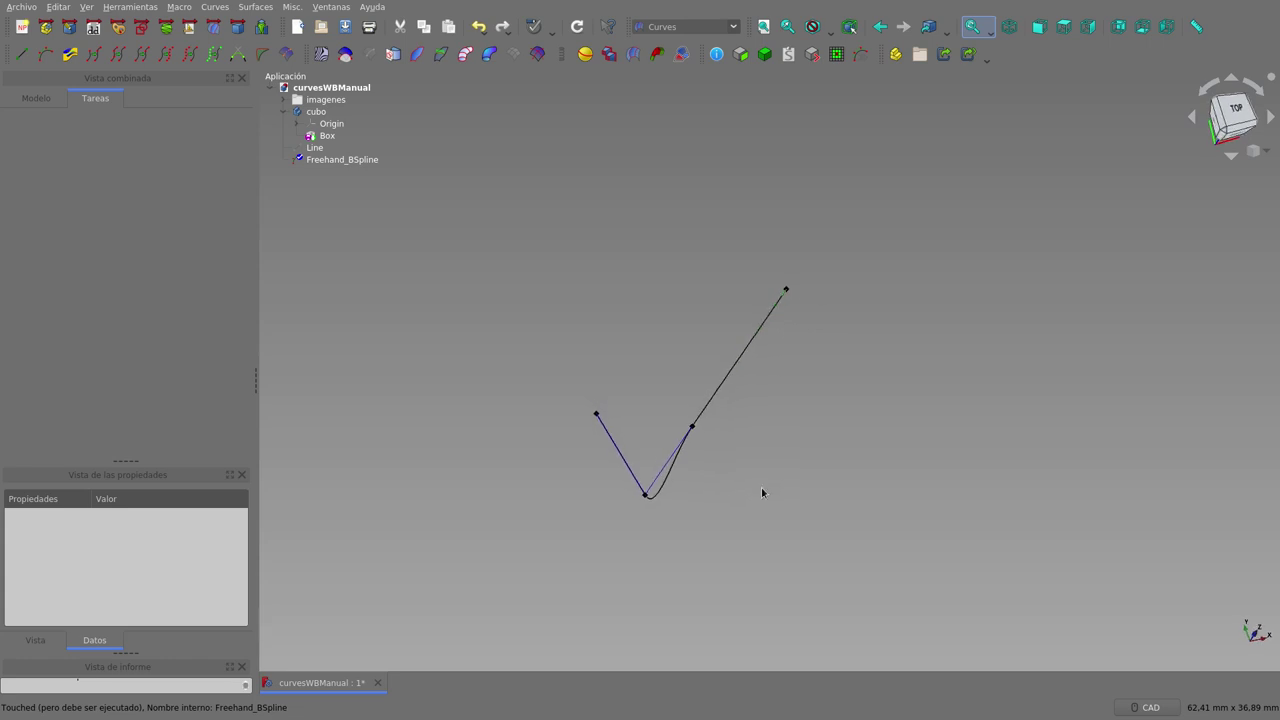
{"action": "left_click", "coordinate": [642, 490]}
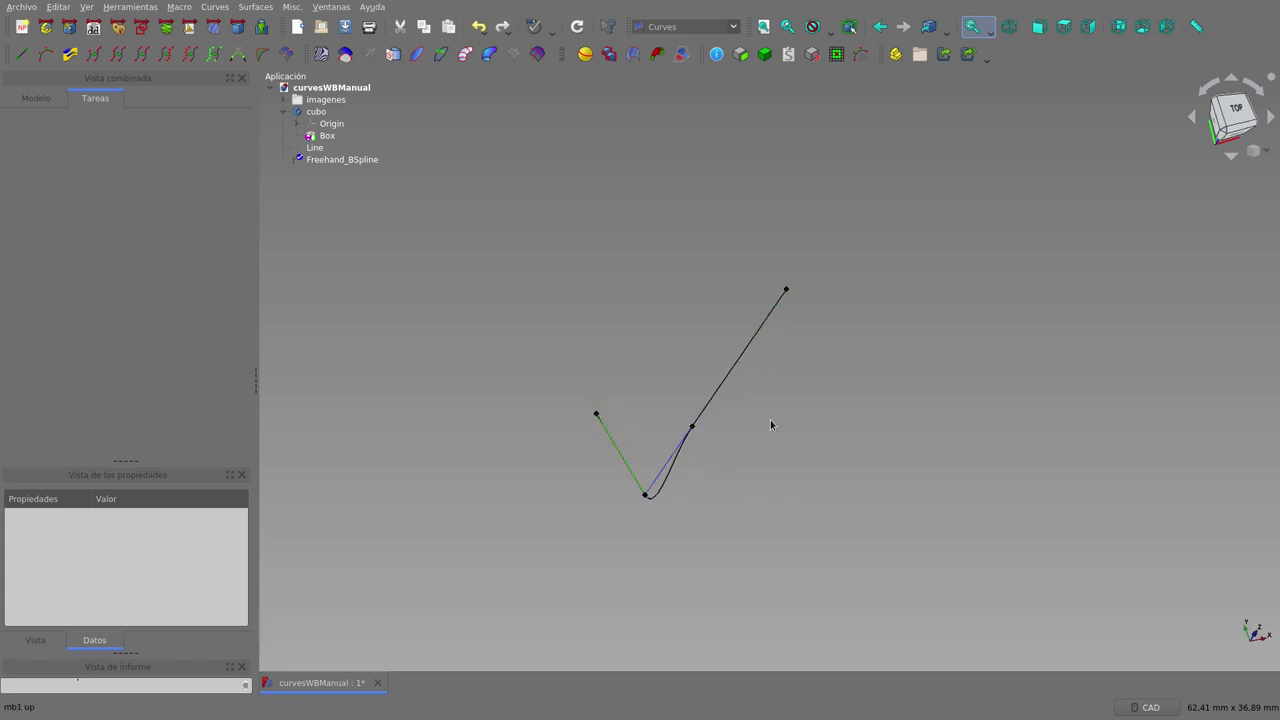
{"action": "mouse_move", "coordinate": [756, 479]}
{"action": "middle_mouse_down"}
{"action": "mouse_move", "coordinate": [703, 391]}
{"action": "mouse_move", "coordinate": [711, 481]}
{"action": "middle_mouse_up"}
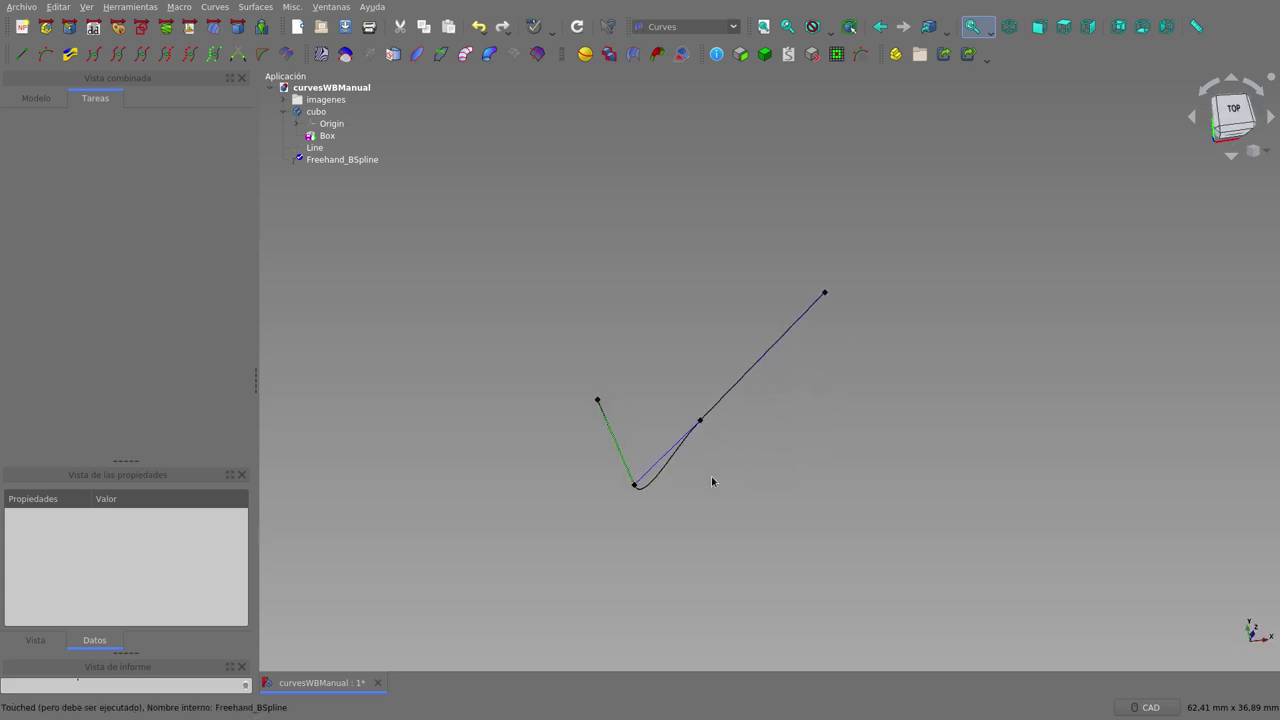
{"action": "left_click", "coordinate": [42, 54]}
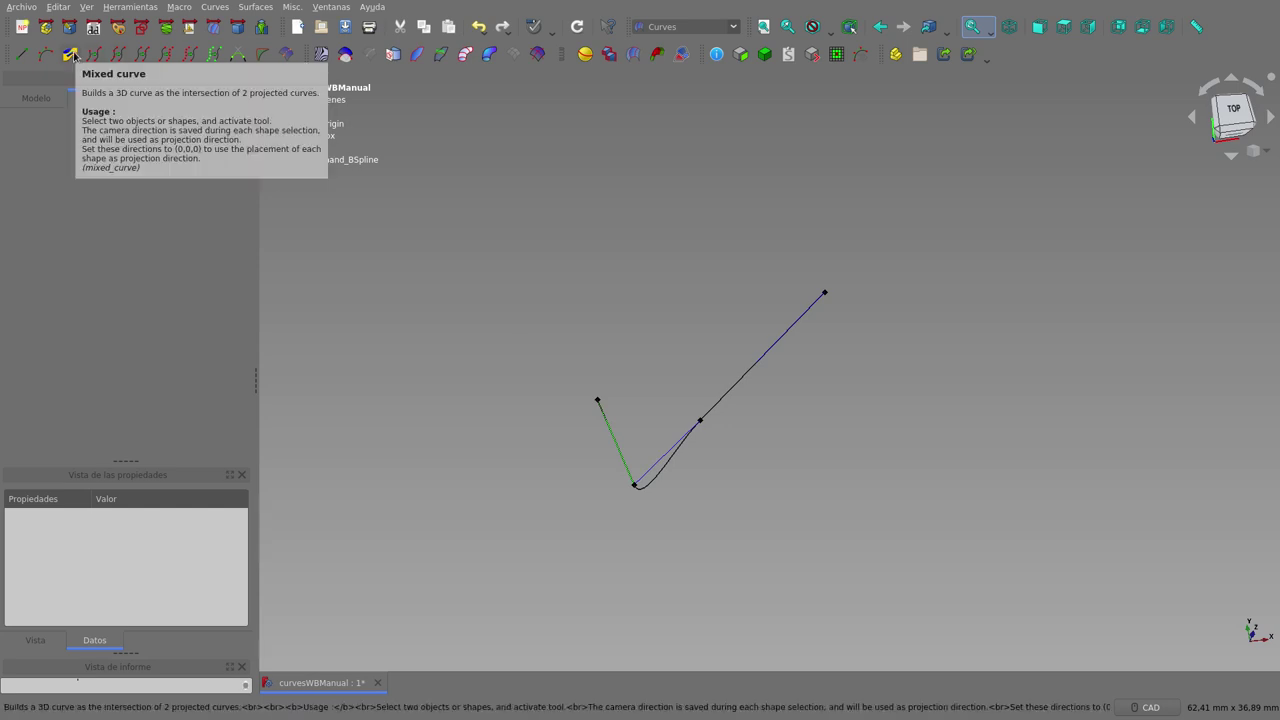
{"action": "left_click", "coordinate": [683, 352]}
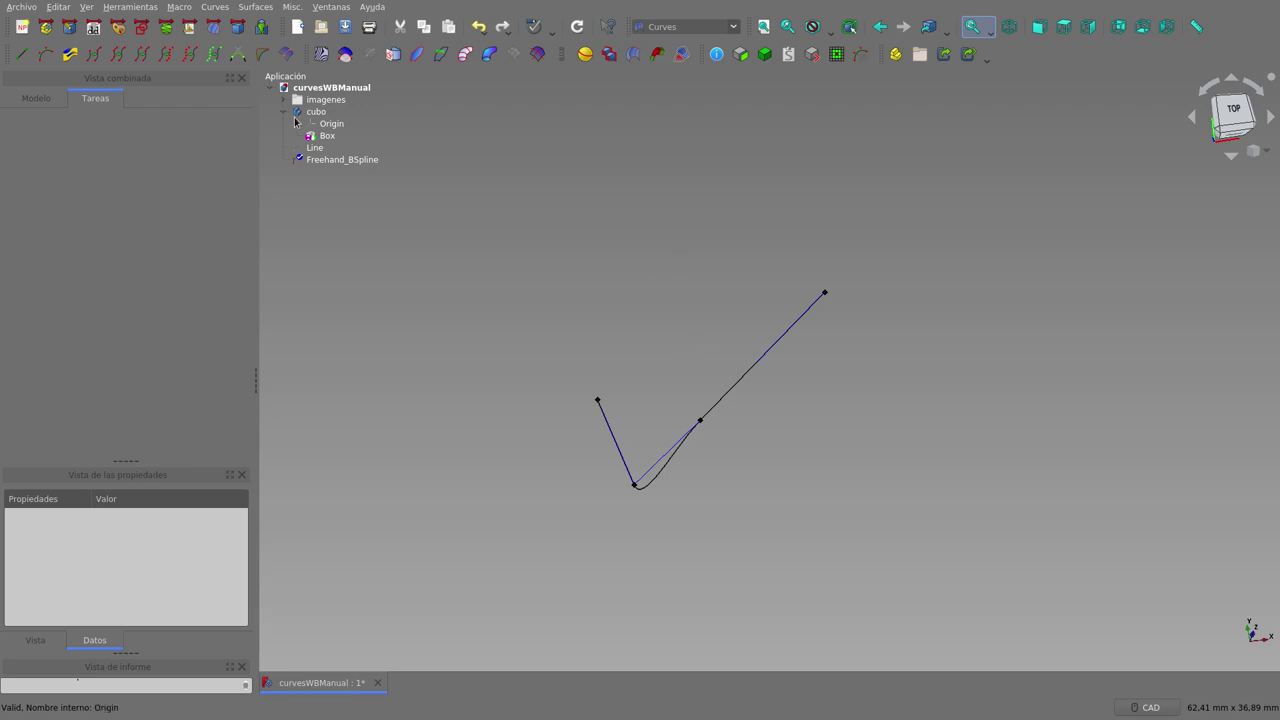
- Unhide the 10 mm Box cube and orbit to see the B-spline's stroke passing through it
{"action": "left_click", "coordinate": [322, 136]}
{"action": "key", "text": "space"}
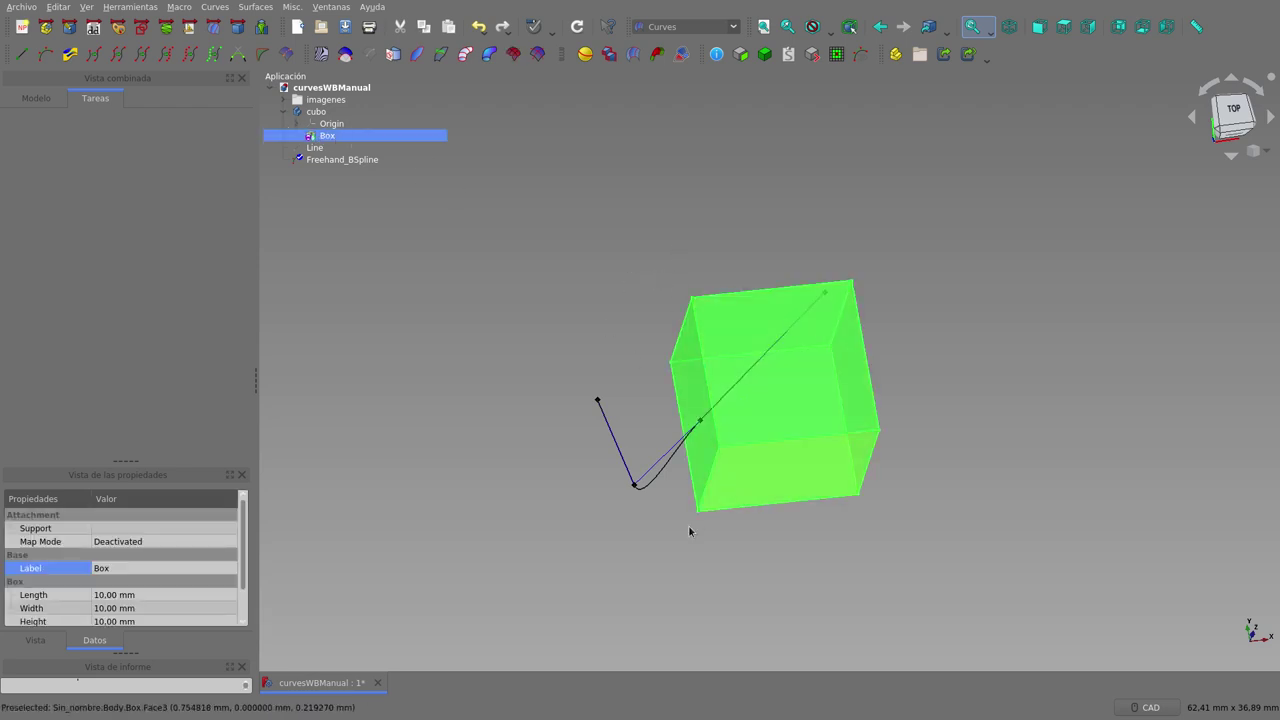
{"action": "mouse_move", "coordinate": [691, 529]}
{"action": "middle_mouse_down"}
{"action": "mouse_move", "coordinate": [700, 449]}
{"action": "mouse_move", "coordinate": [631, 466]}
{"action": "mouse_move", "coordinate": [691, 517]}
{"action": "middle_mouse_up"}
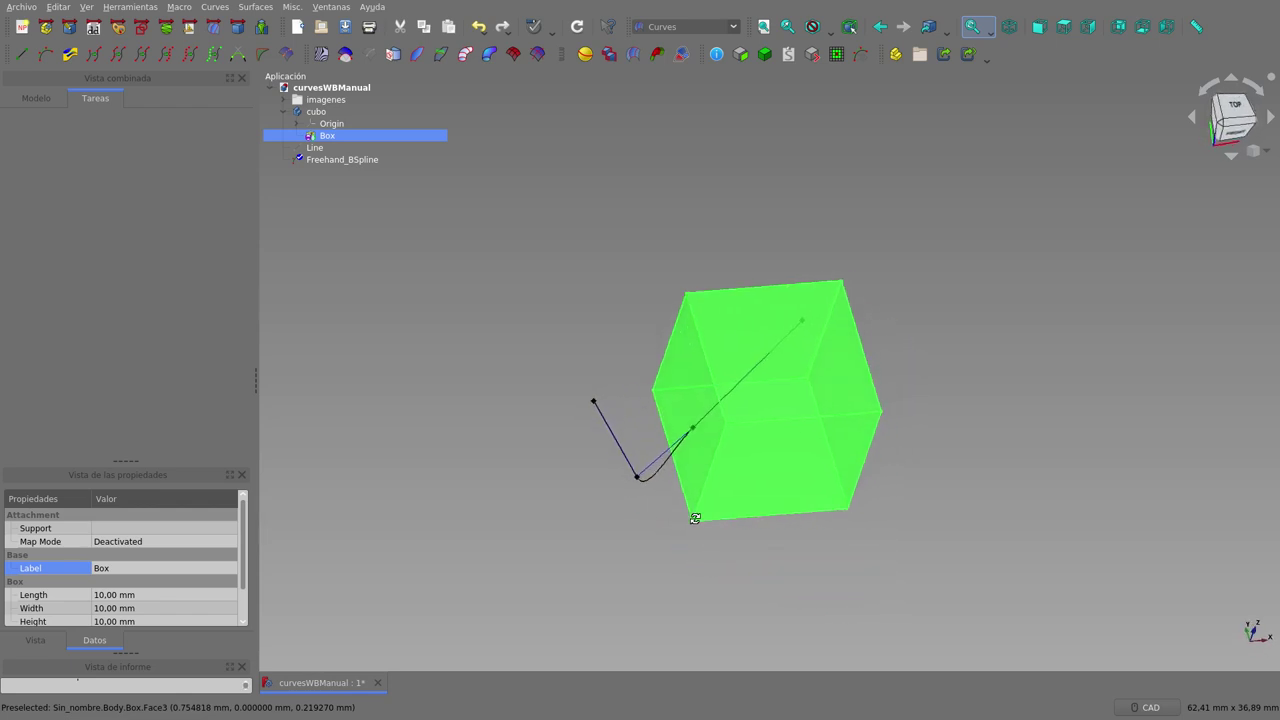